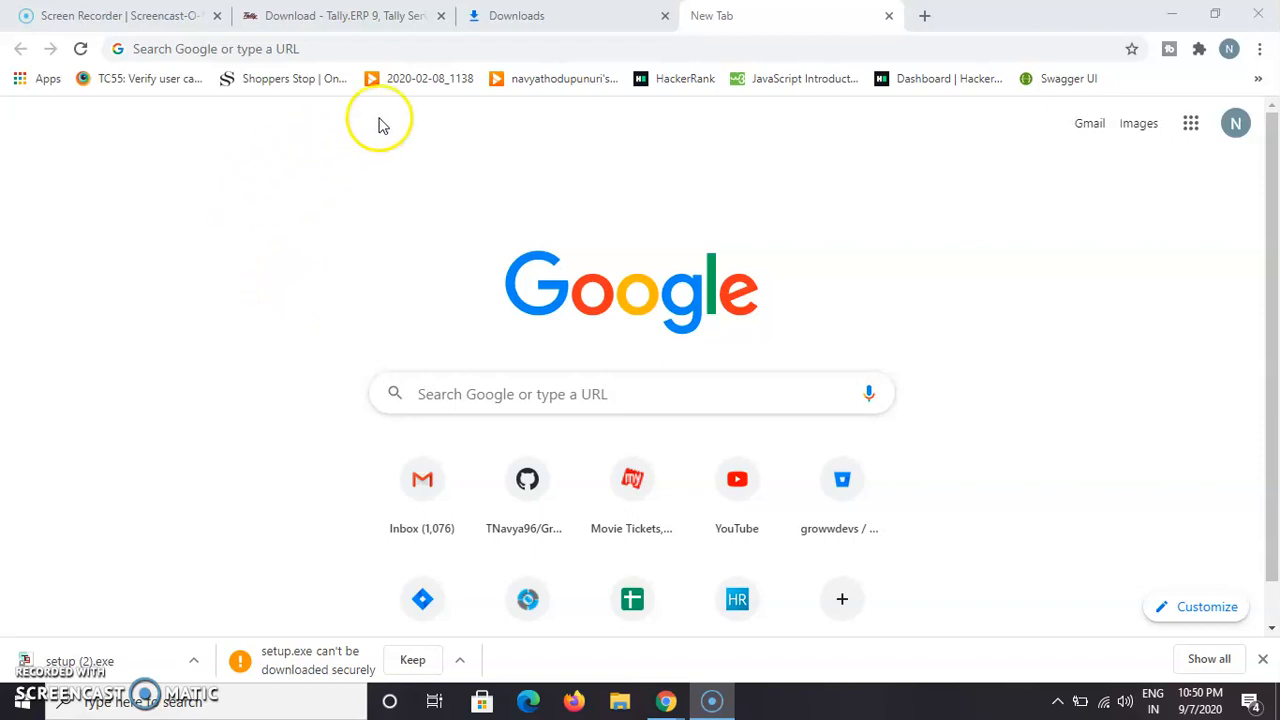
Run the downloaded setup (2).exe from the Tally.ERP 9 download page to open the installer
left_click(368, 16)
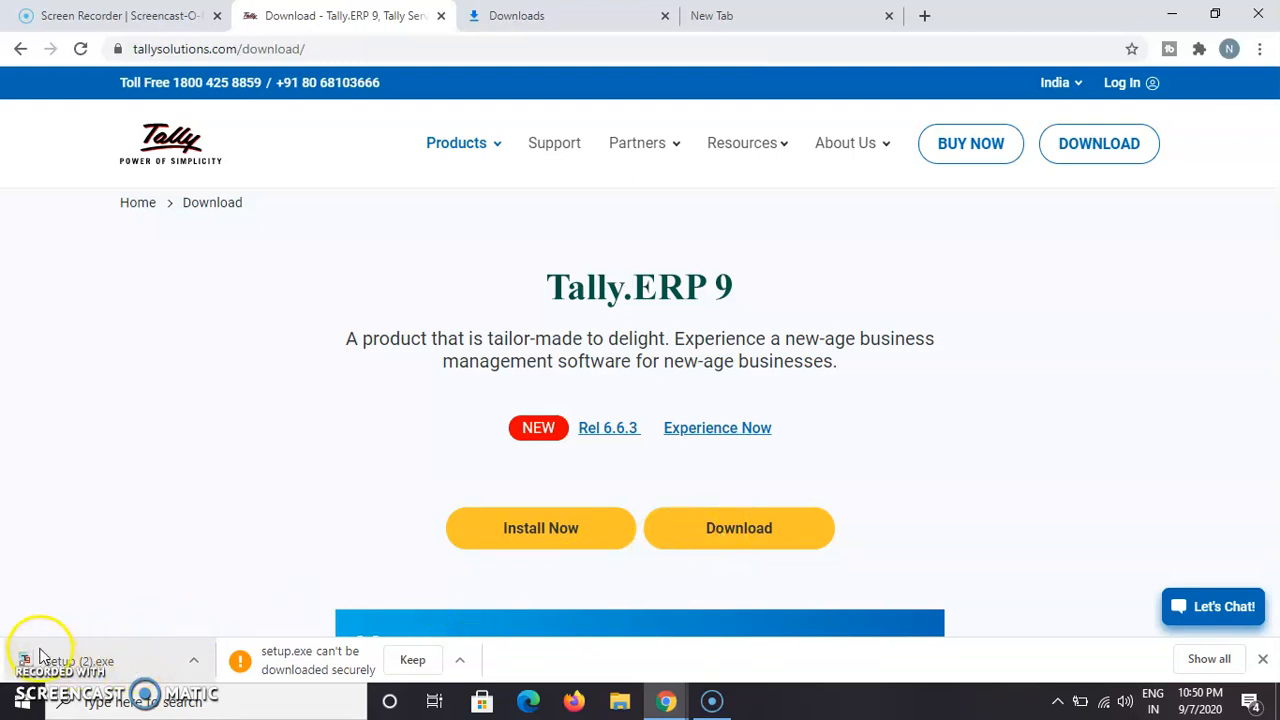
left_click(191, 662)
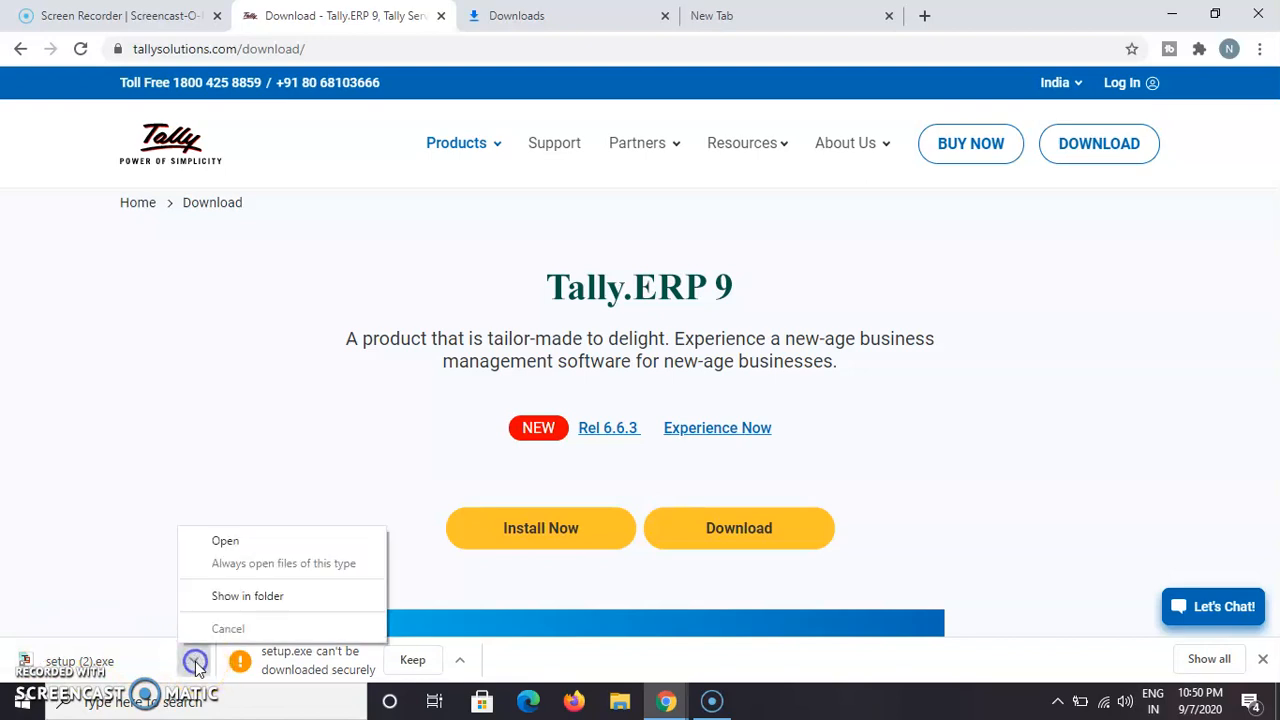
left_click(231, 542)
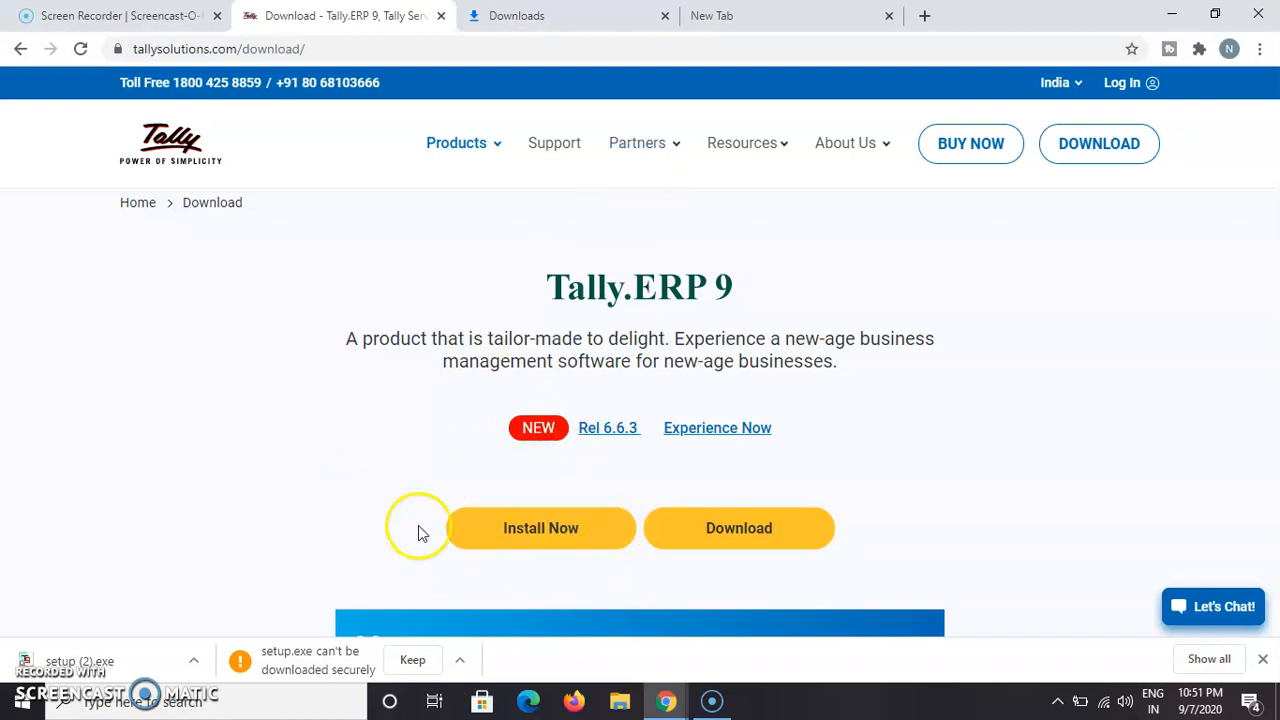
scroll(331, 370, "down", 1)
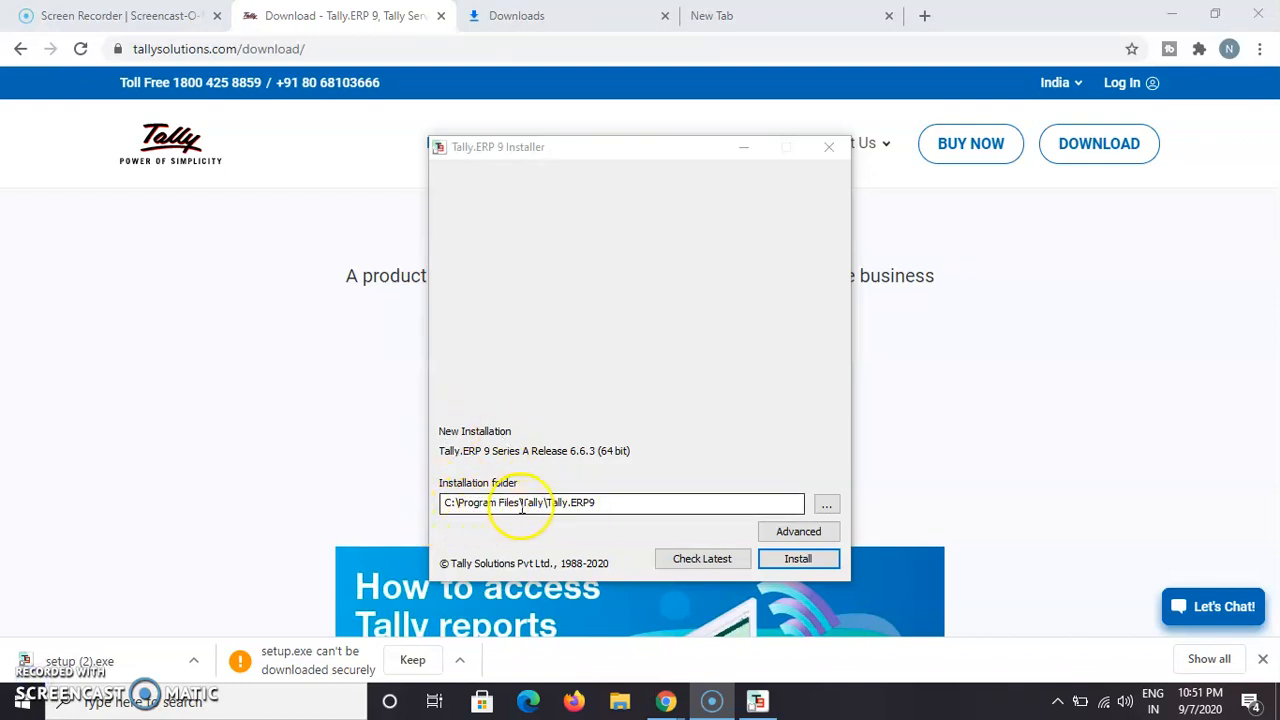
Install Tally.ERP 9 in the folder C:\Program Files\Tally\Tally.ERP9 and finish the installer
left_click(785, 565)
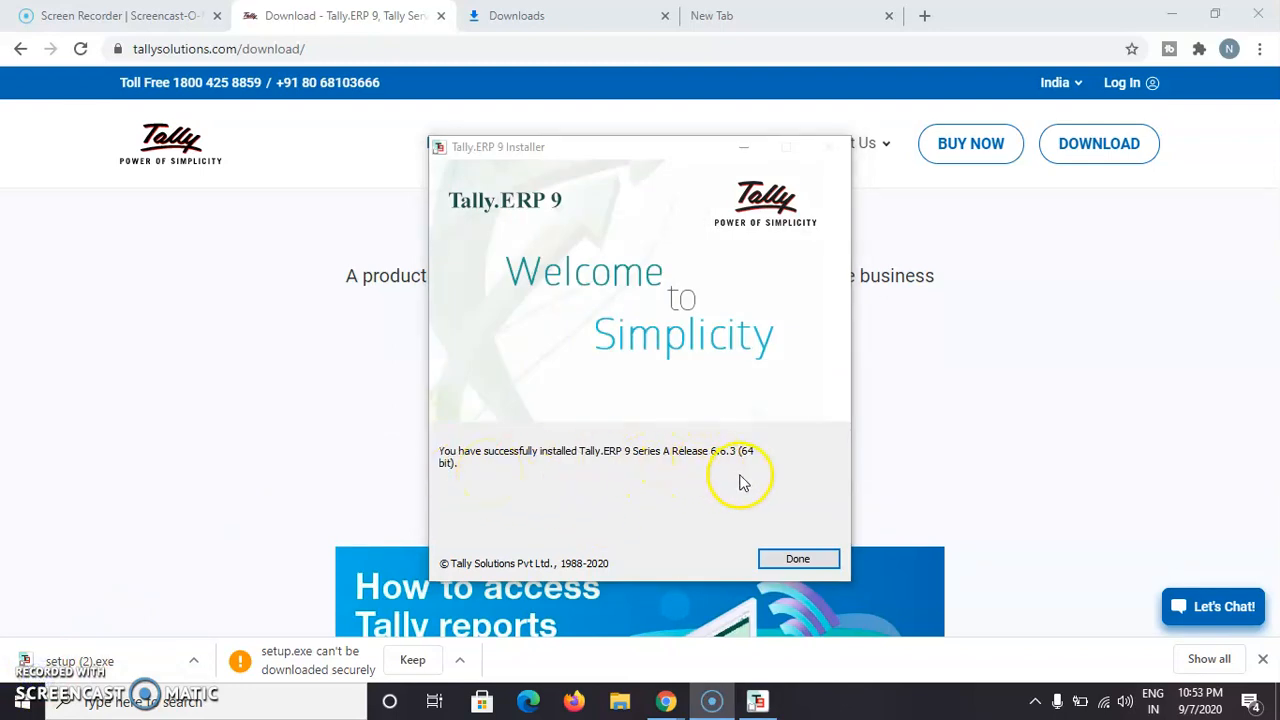
left_click(793, 559)
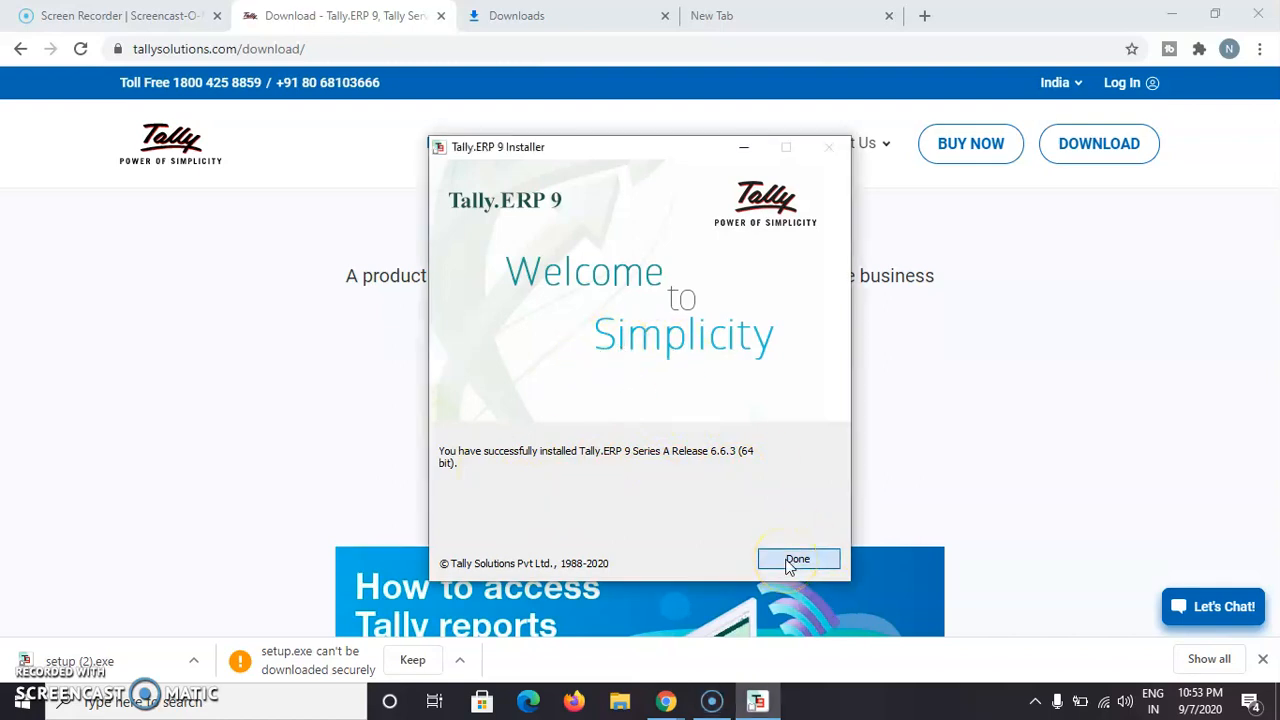
left_click(790, 562)
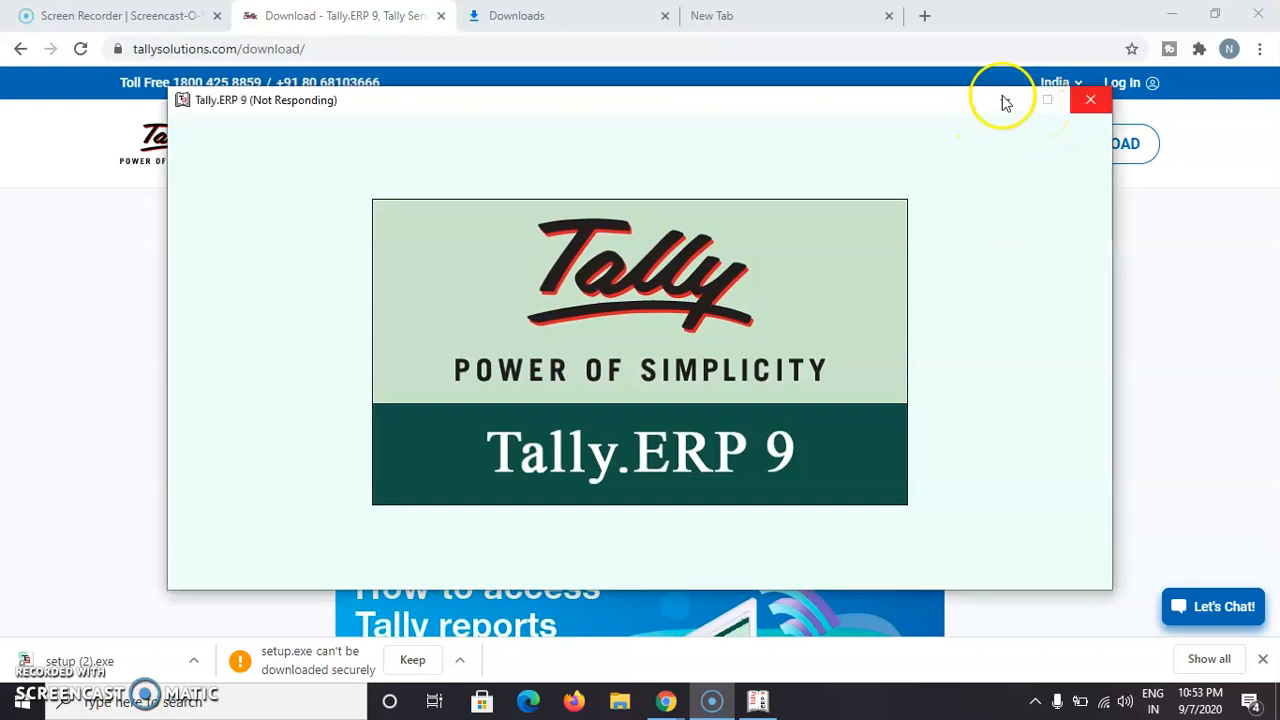
Minimise the browser and Tally.ERP 9 windows and move the Tally.ERP 9 shortcut to the empty middle of the desktop
left_click(1168, 14)
left_click(1170, 20)
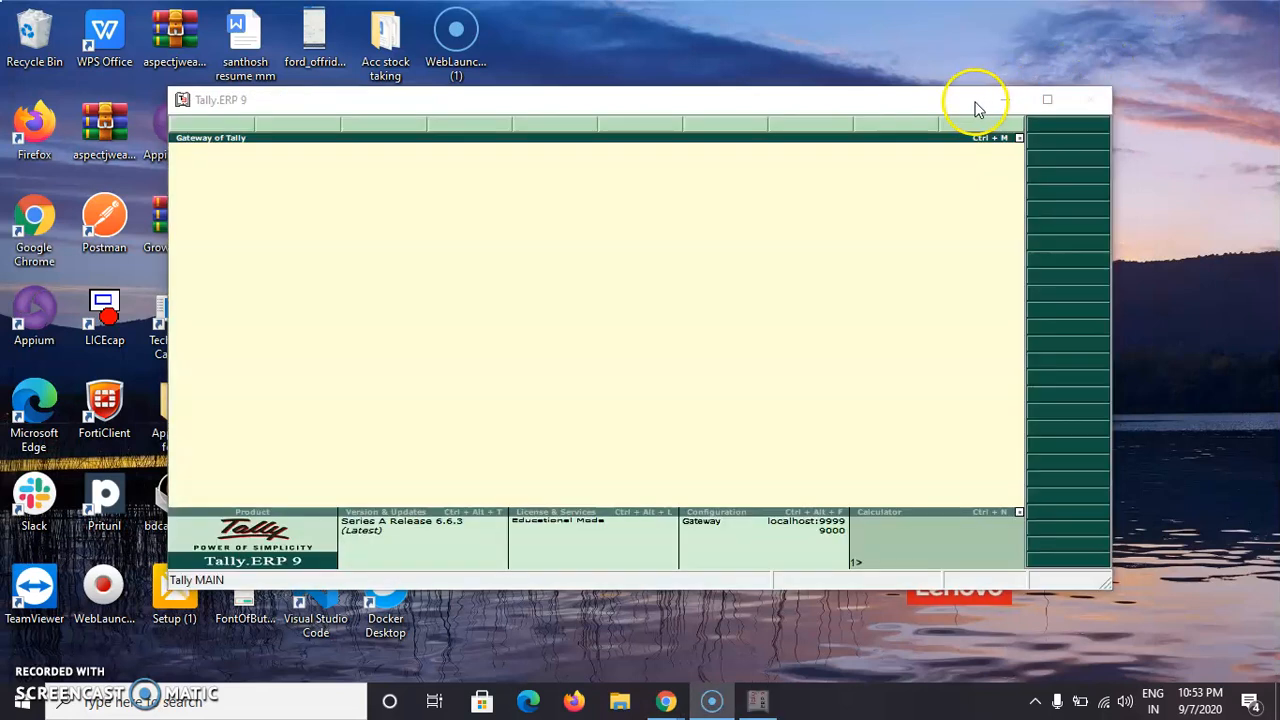
left_click(980, 106)
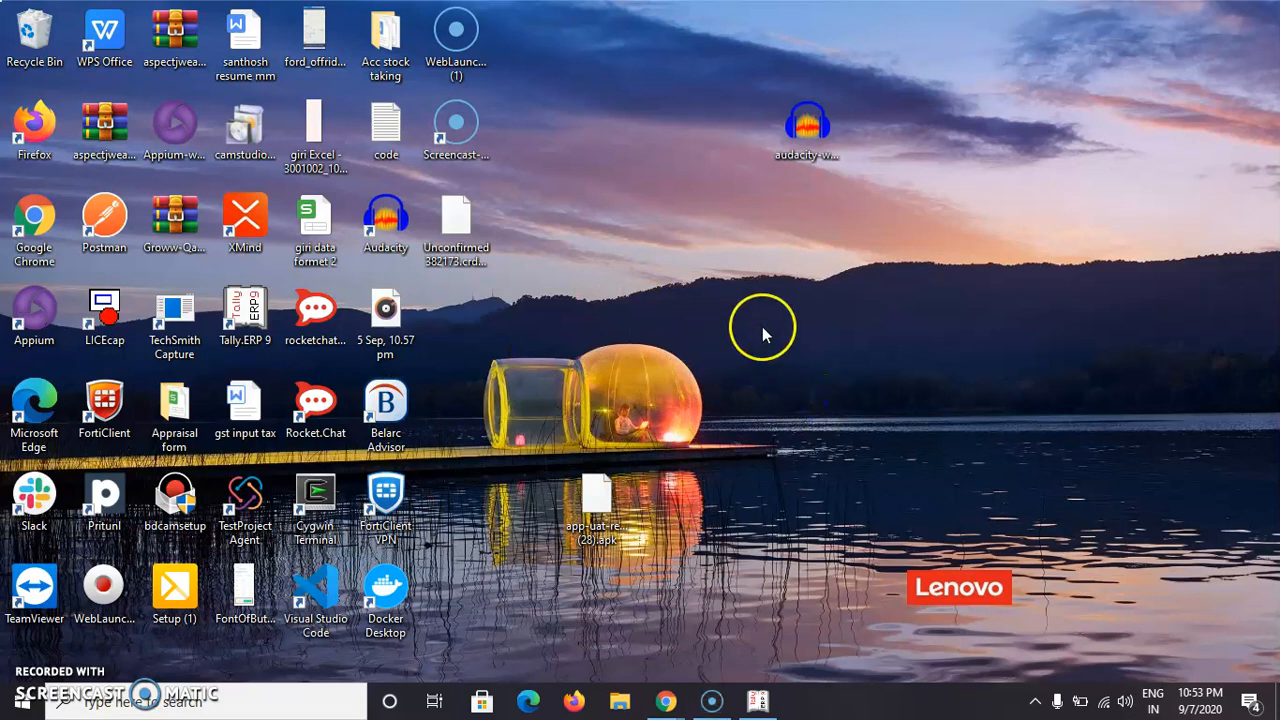
left_click_drag(245, 318, 665, 338)
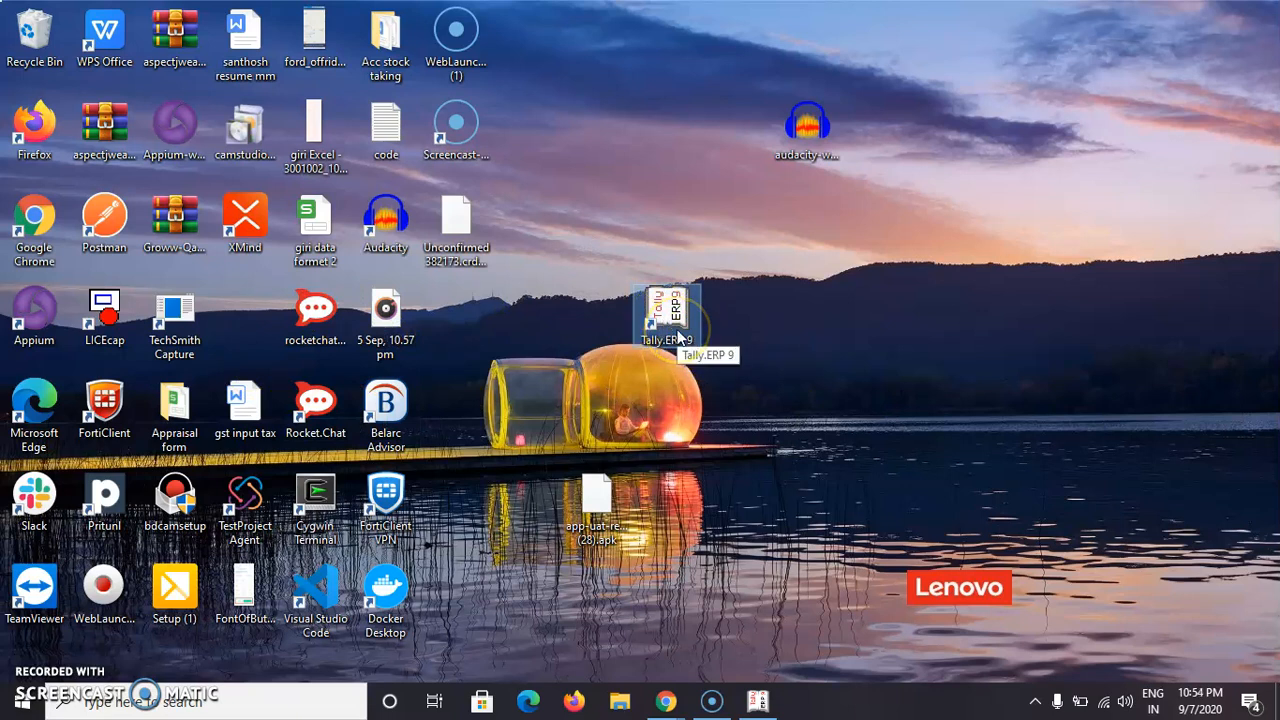
Launch Tally.ERP 9 from its desktop shortcut and maximise its window
double_click(678, 338)
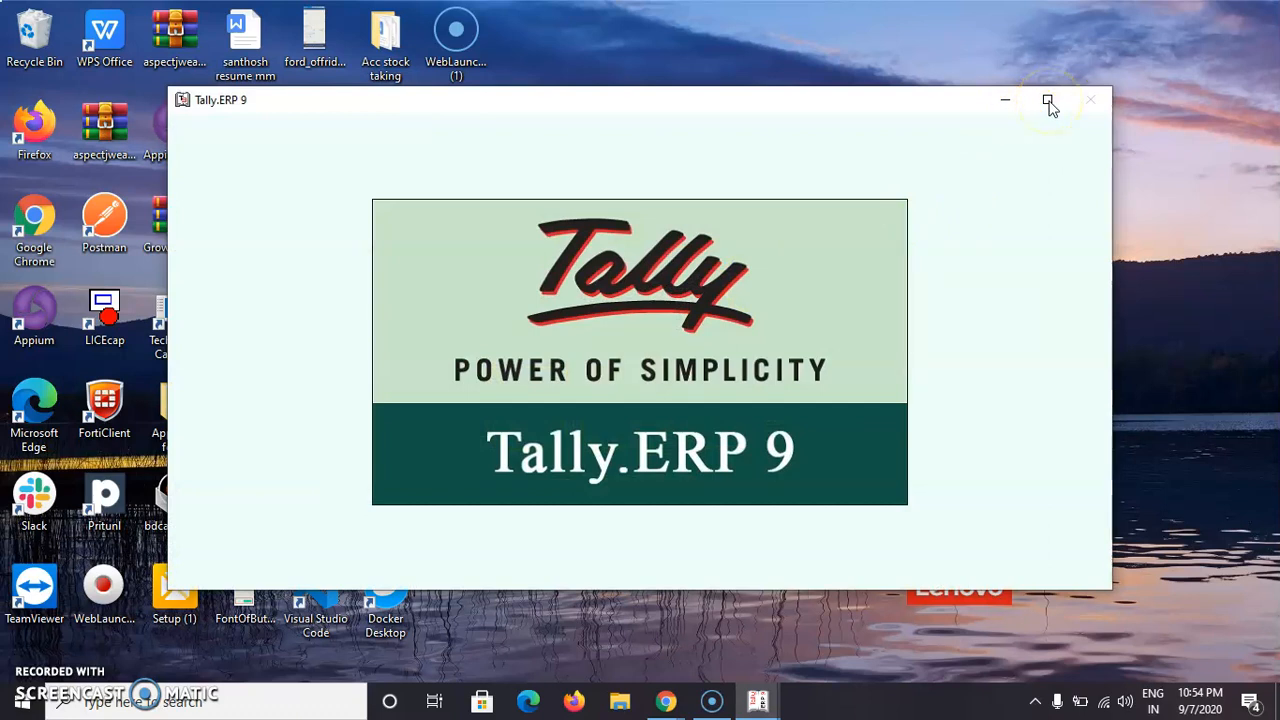
left_click(1048, 102)
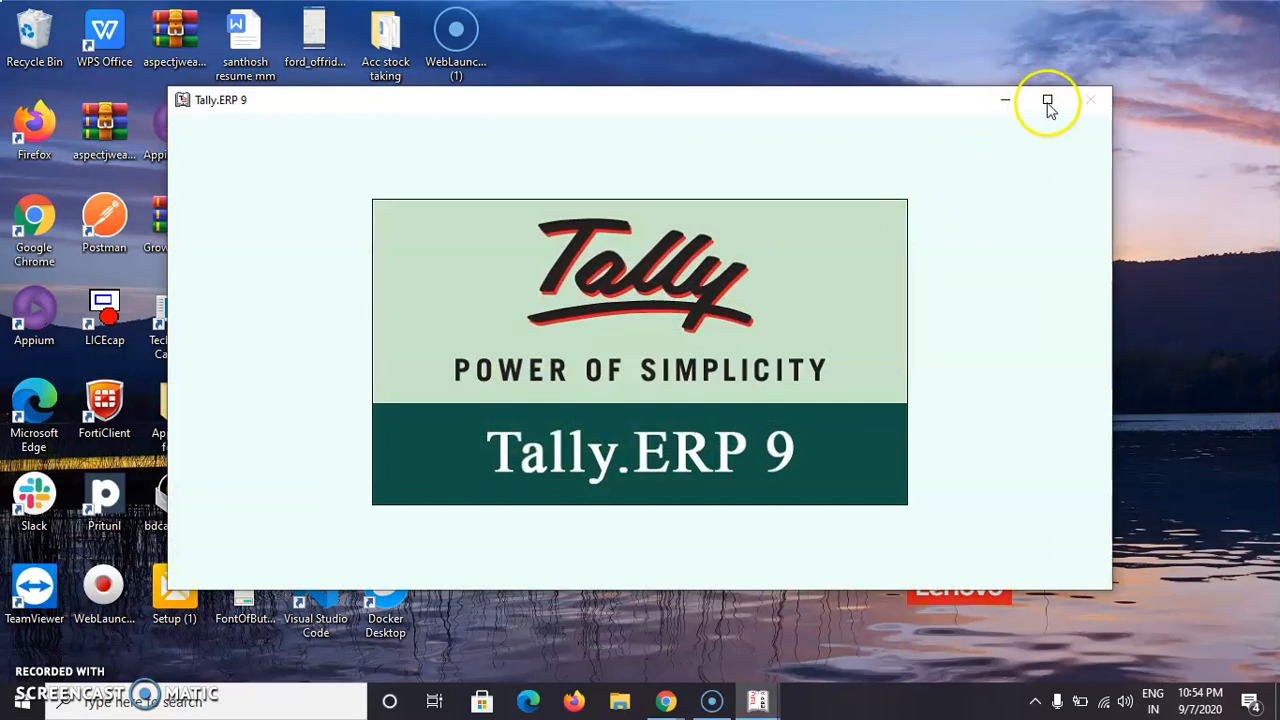
left_click(1048, 102)
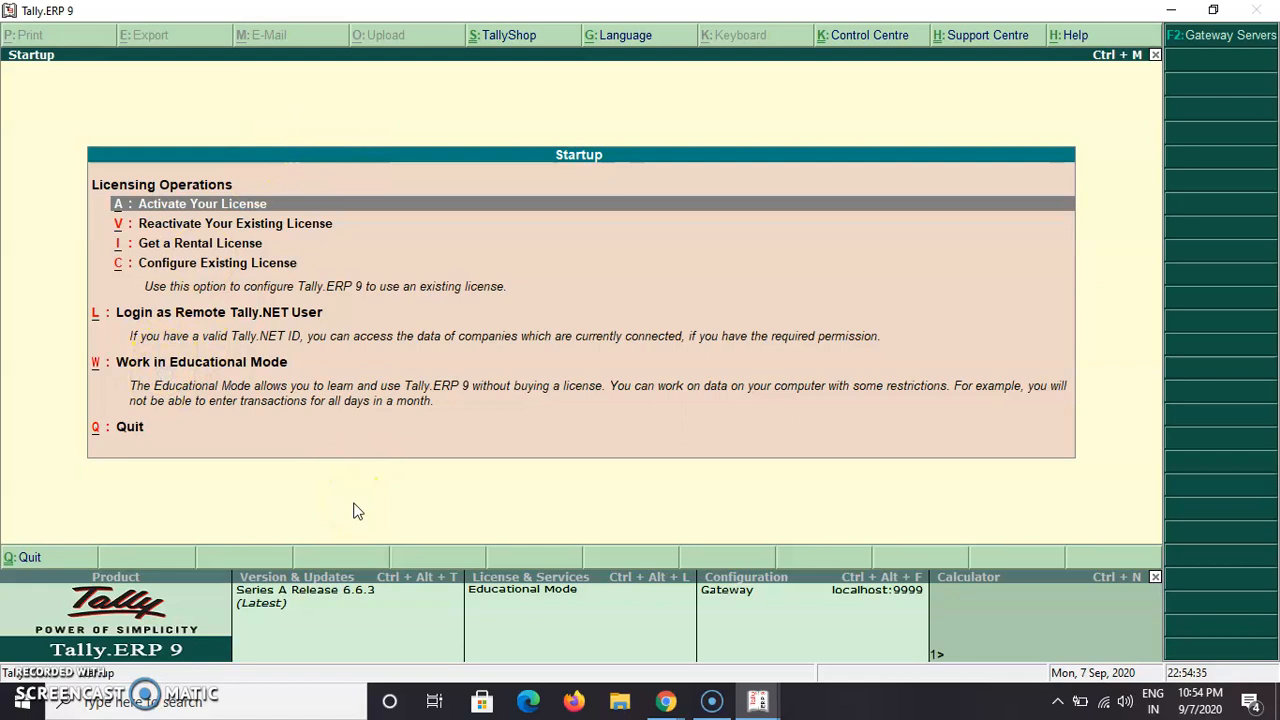
Examine the licensing, remote login and Educational Mode options on the Startup screen
key("Down")
key("Down")
key("Down")
key("Down")
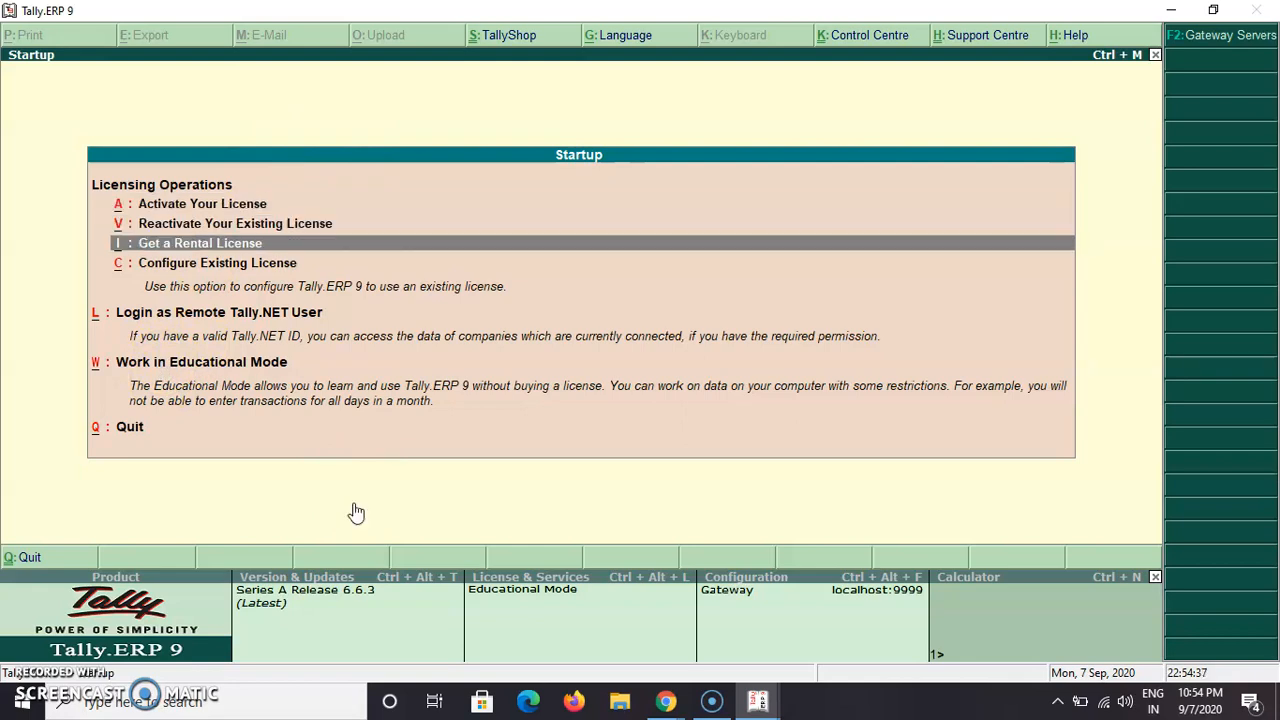
key("Down")
key("Down")
key("Up")
key("Up")
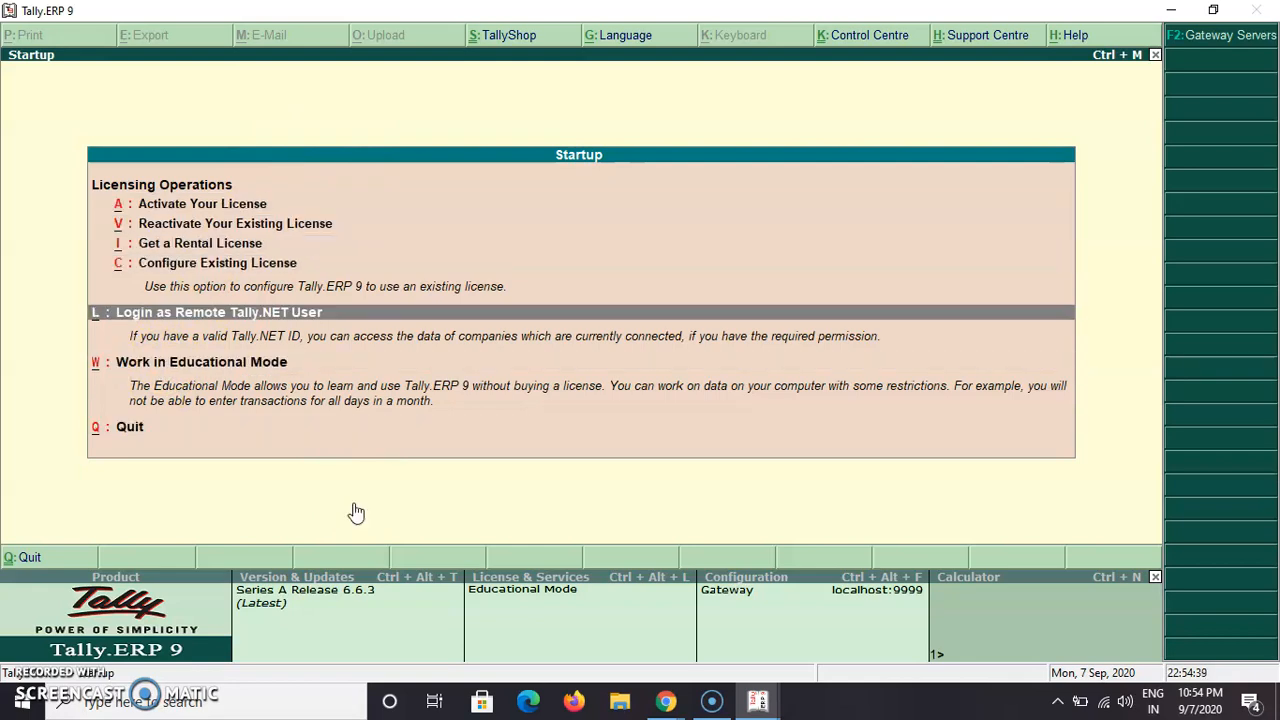
left_click(282, 366)
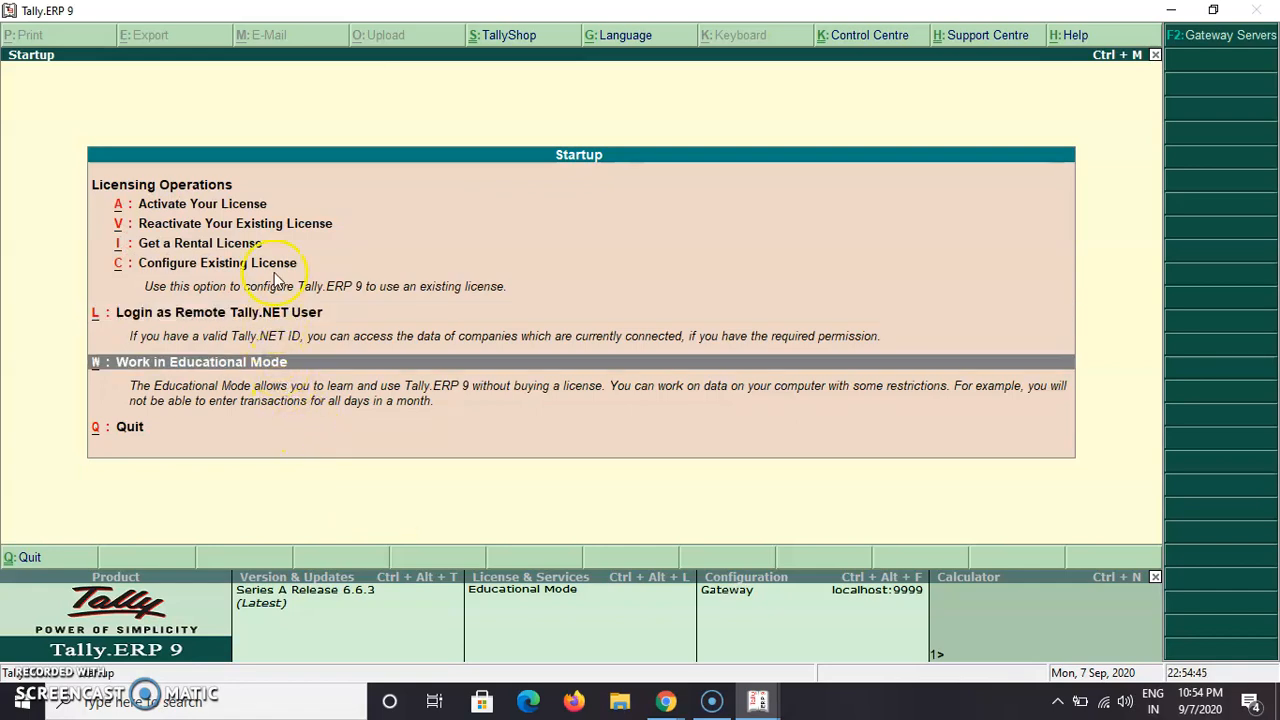
left_click(482, 200)
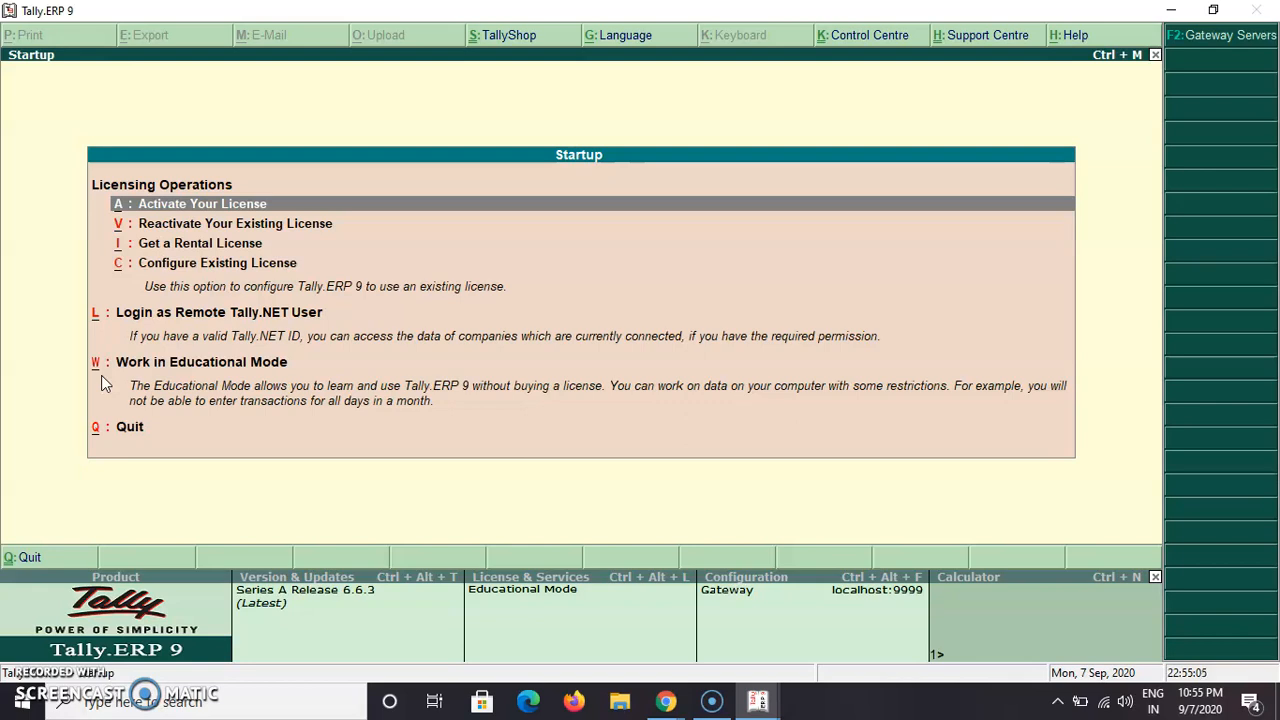
key("w")
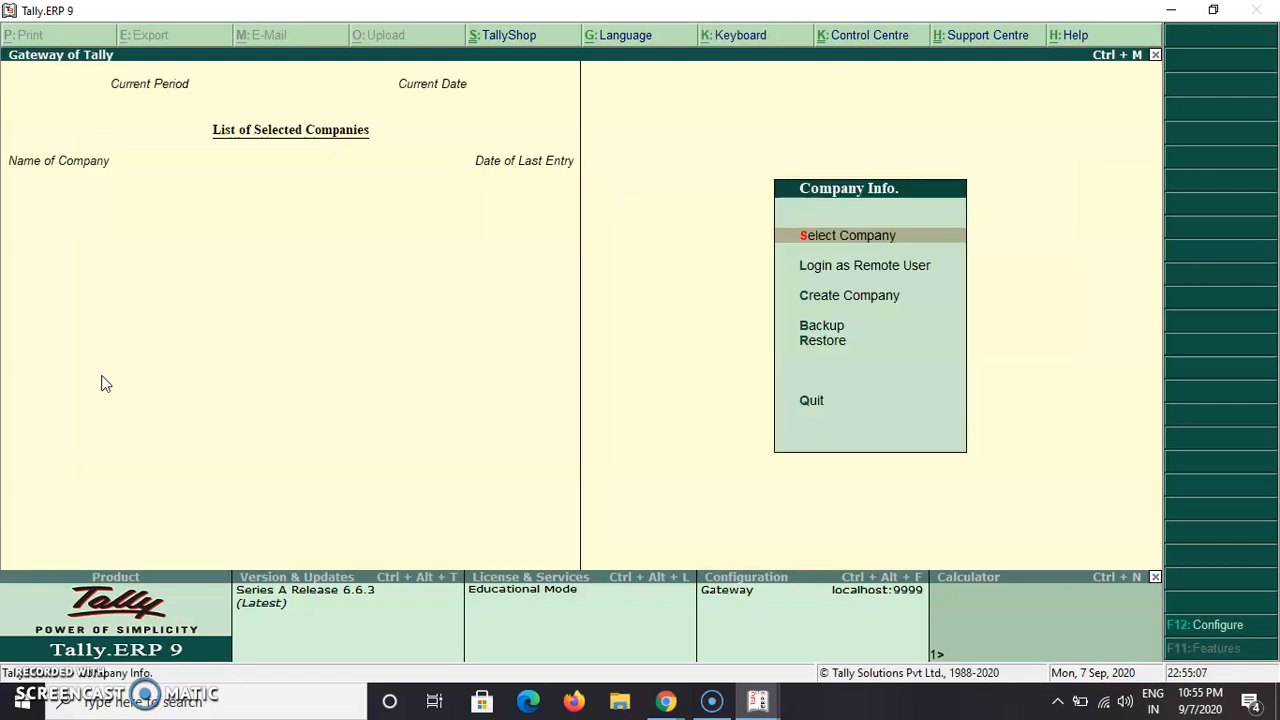
key("Escape")
key("Escape")
key("Escape")
key("Return")
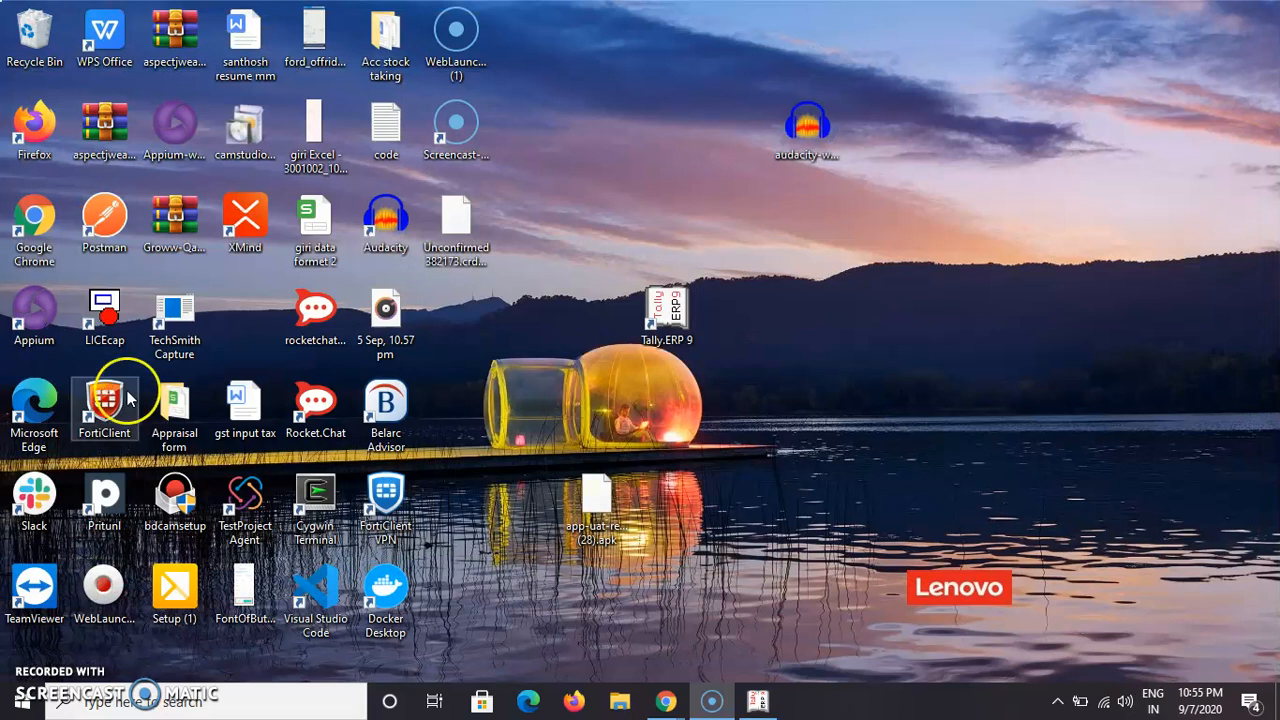
double_click(657, 333)
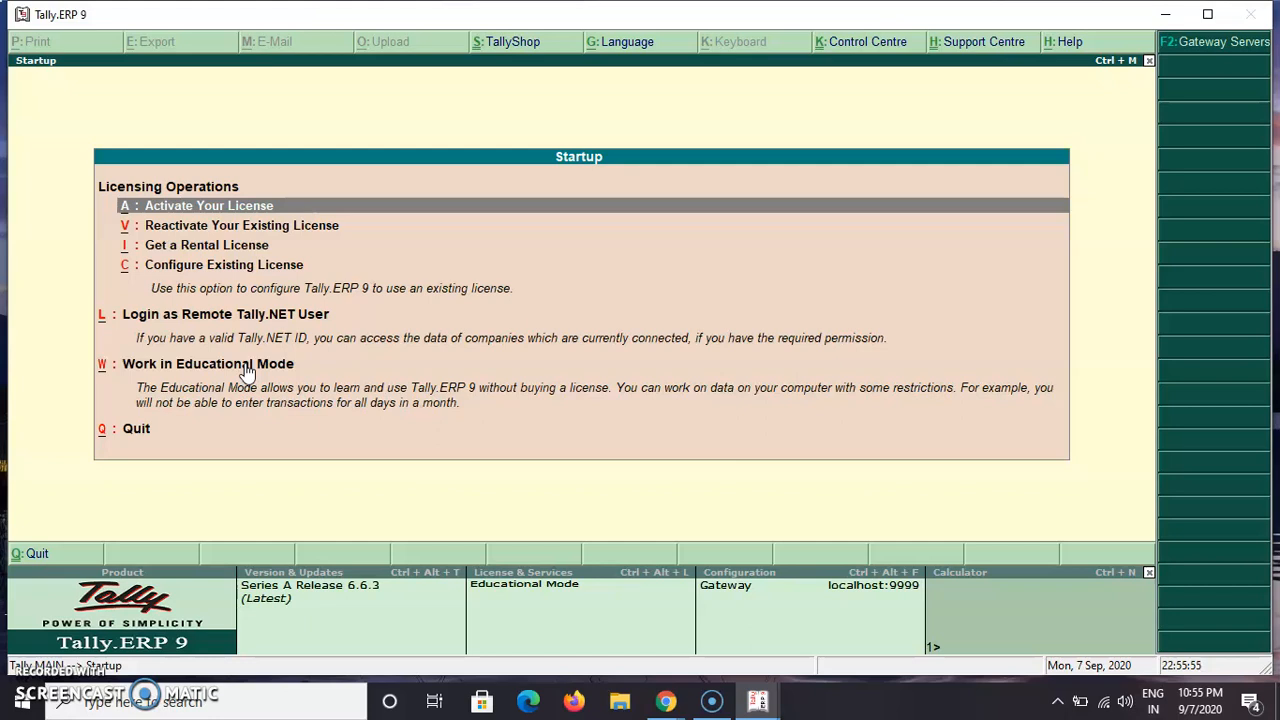
Review each Startup entry from Activate Your License through Work in Educational Mode to Quit
left_click(215, 390)
left_click(215, 392)
left_click(245, 210)
key("Down")
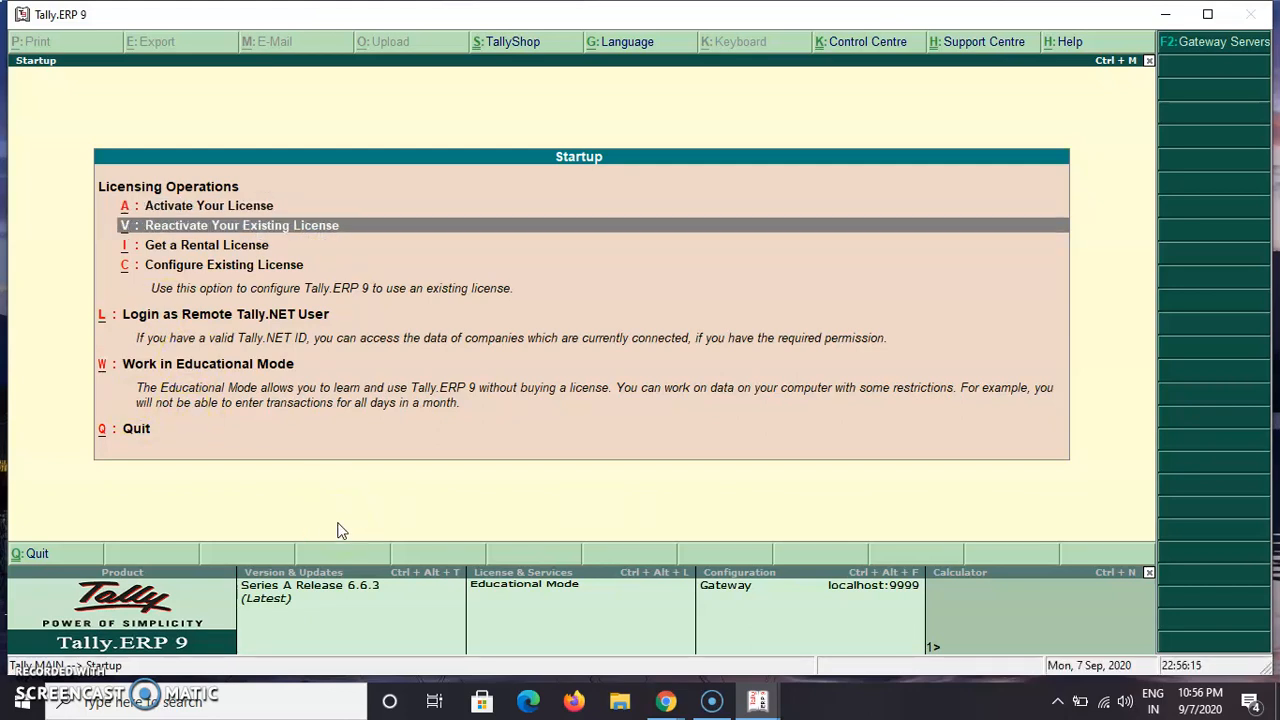
key("Up")
key("Down")
key("Down")
key("Down")
key("Down")
key("Down")
key("Down")
key("Up")
key("Up")
key("Up")
key("Up")
key("Up")
key("Up")
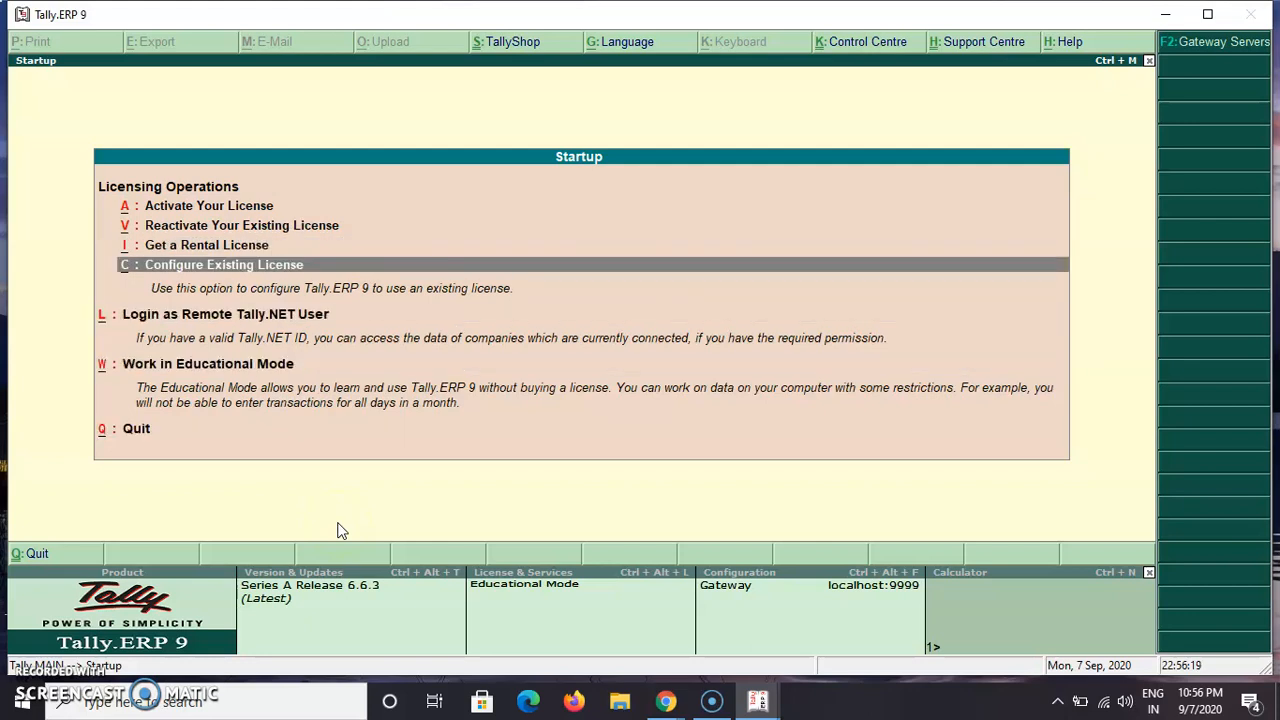
Start Tally.ERP 9 without a license by choosing Work in Educational Mode on the Startup screen
key("Down")
key("Down")
key("Down")
key("Down")
key("Down")
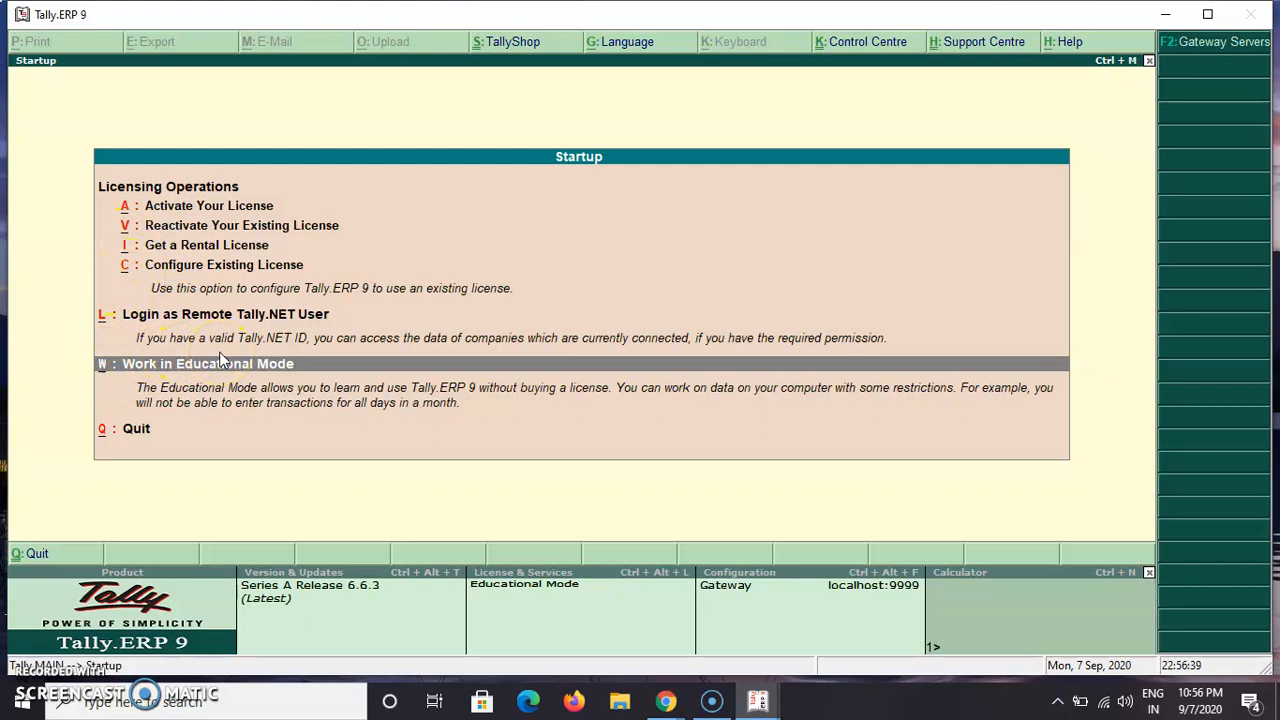
key("Down")
key("Up")
key("Return")
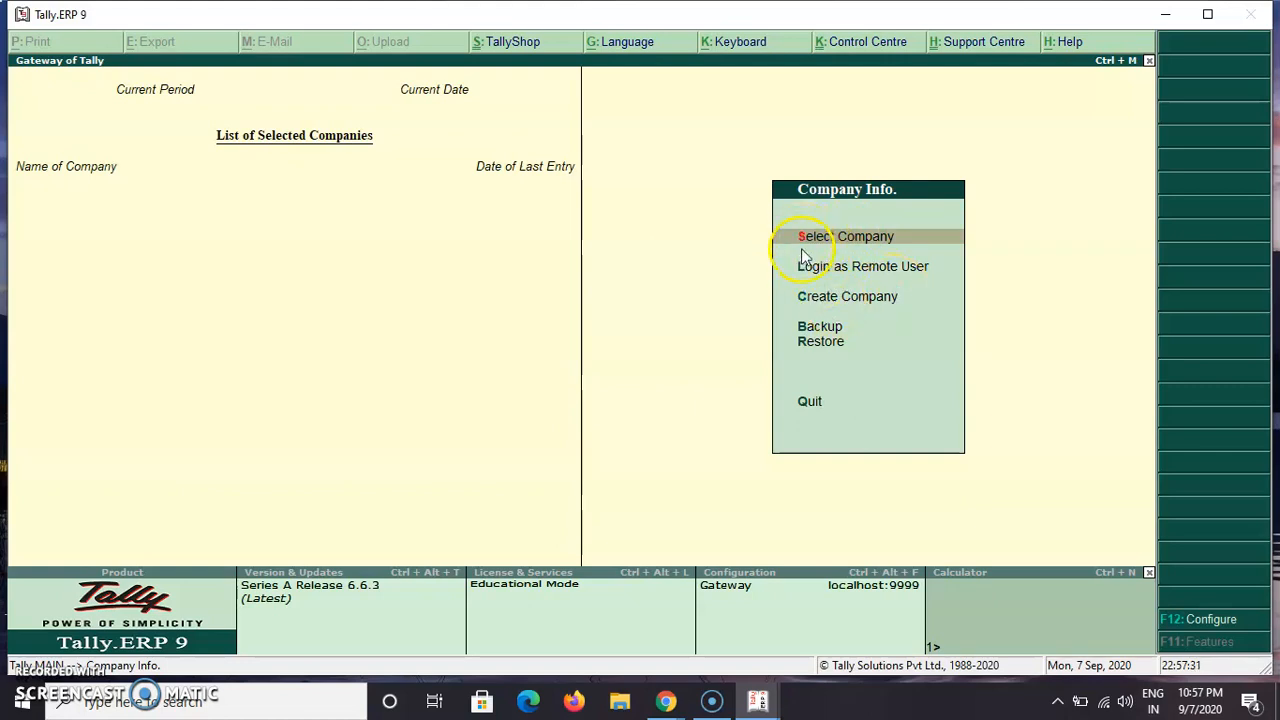
View the Tally.NET user login form for remote users and return to Company Info. without logging in
left_click(835, 266)
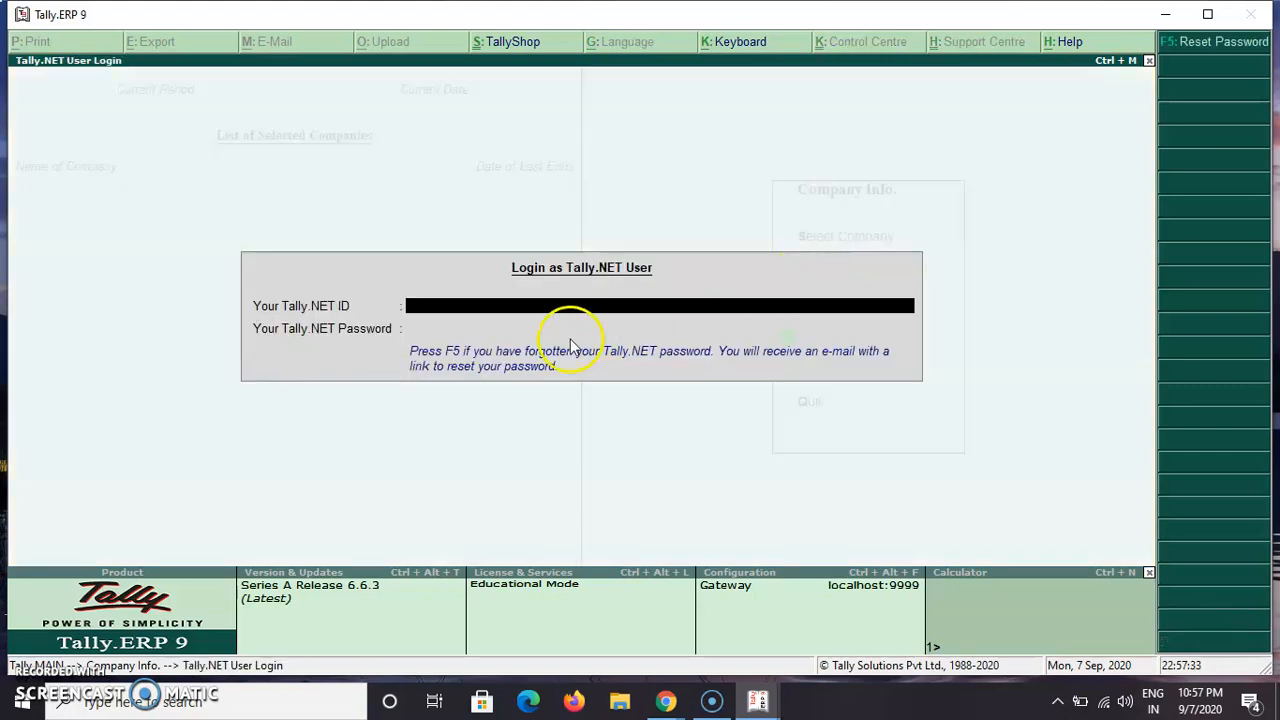
key("Escape")
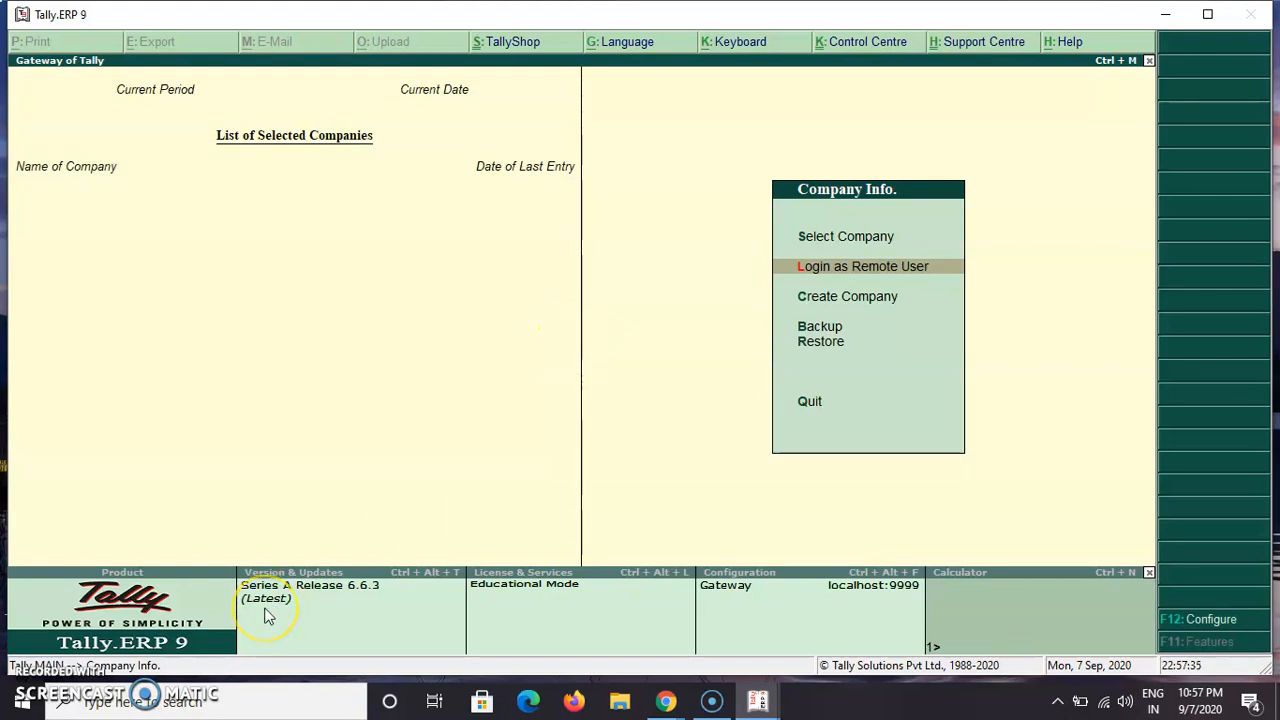
key("Up")
key("Down")
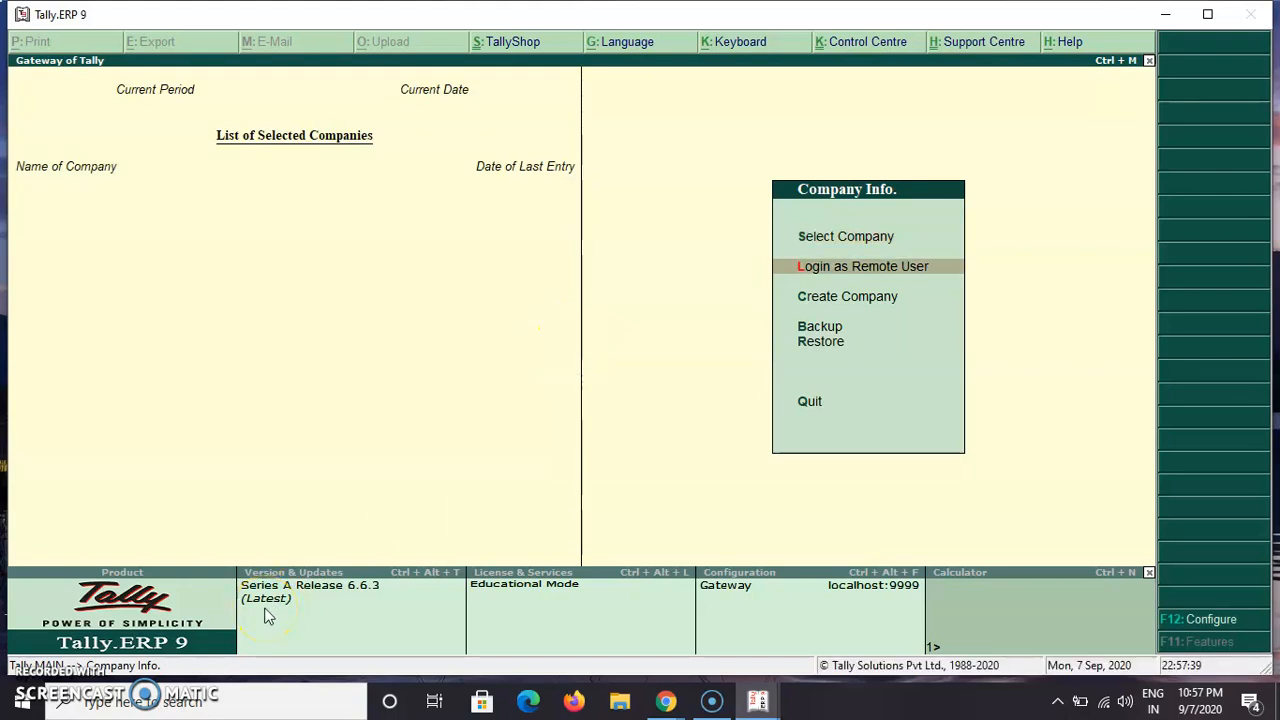
Examine the Company Info. options, including Select Company, Login as Remote User, Create Company, Backup and Quit
key("Down")
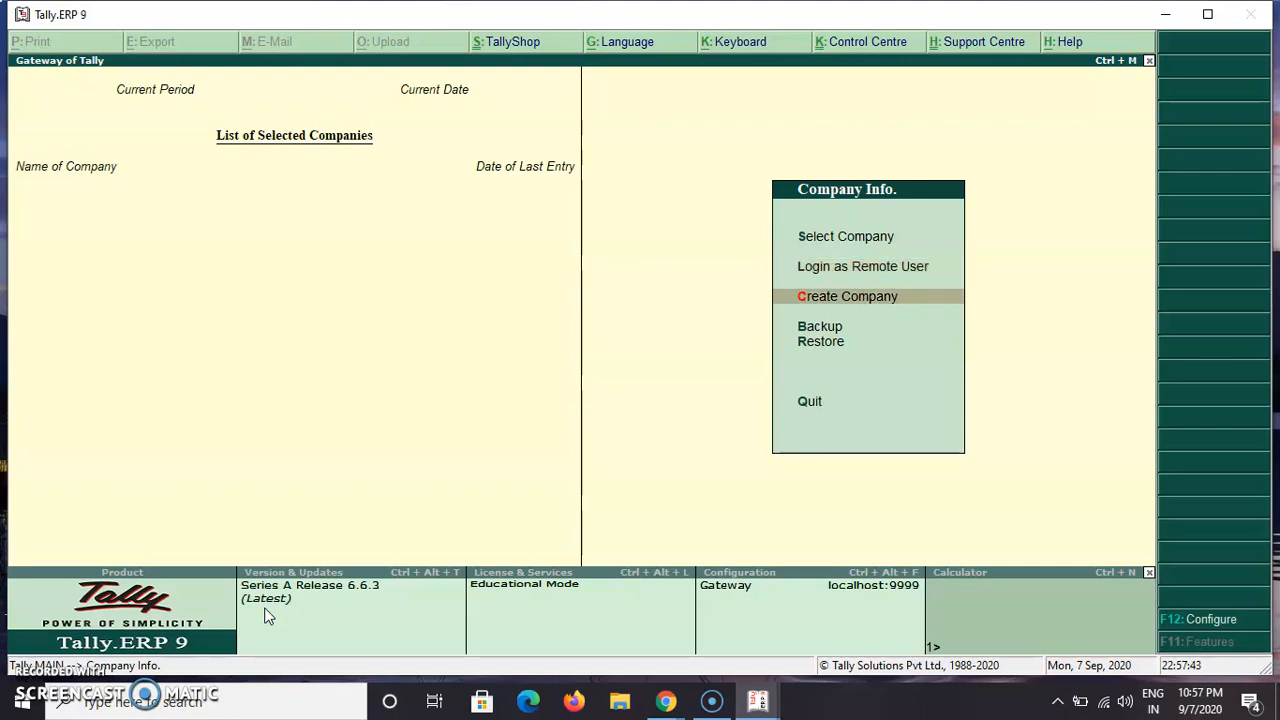
key("Down")
key("Up")
key("Up")
key("Up")
key("Up")
key("Down")
key("Down")
key("Down")
key("Up")
key("Up")
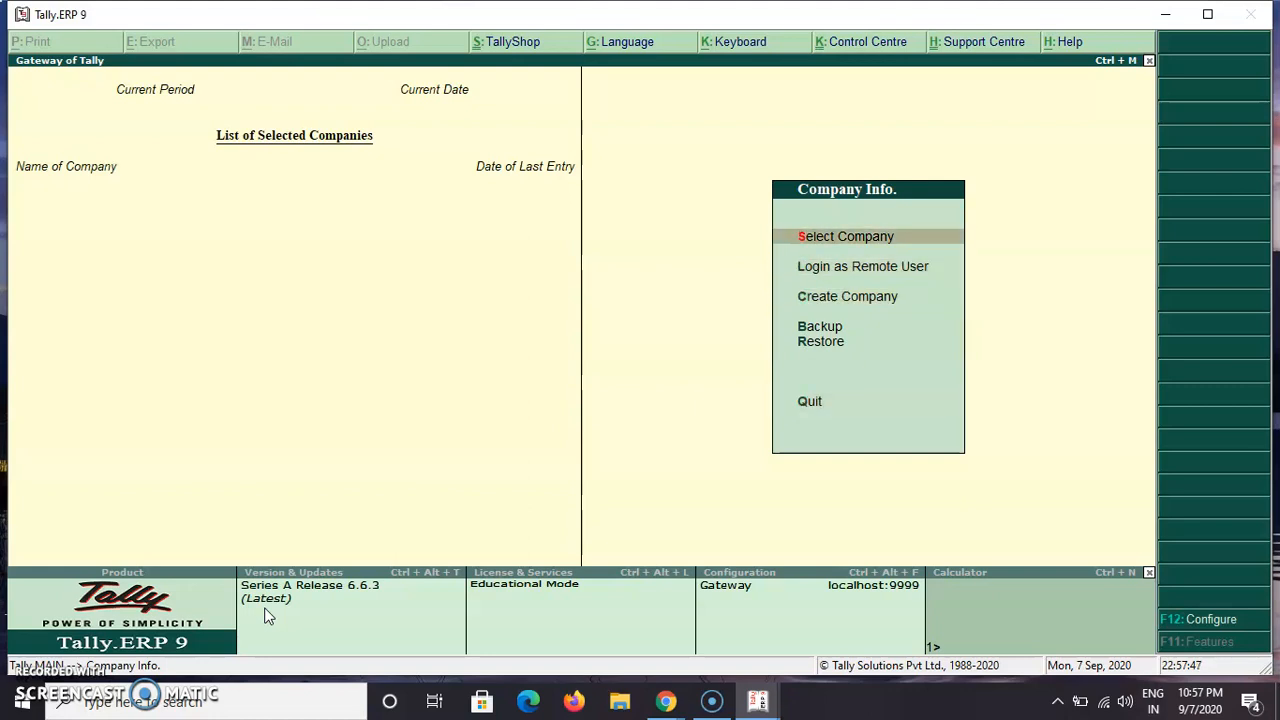
key("Down")
key("Down")
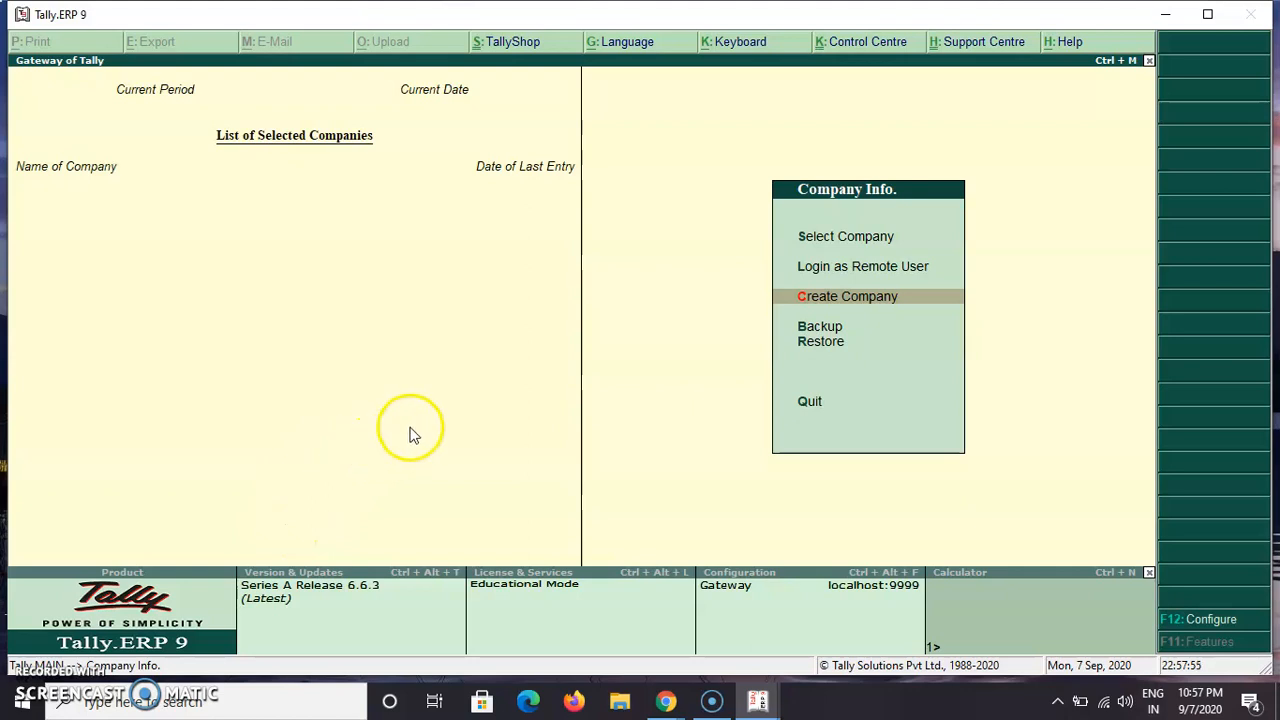
key("Up")
key("Up")
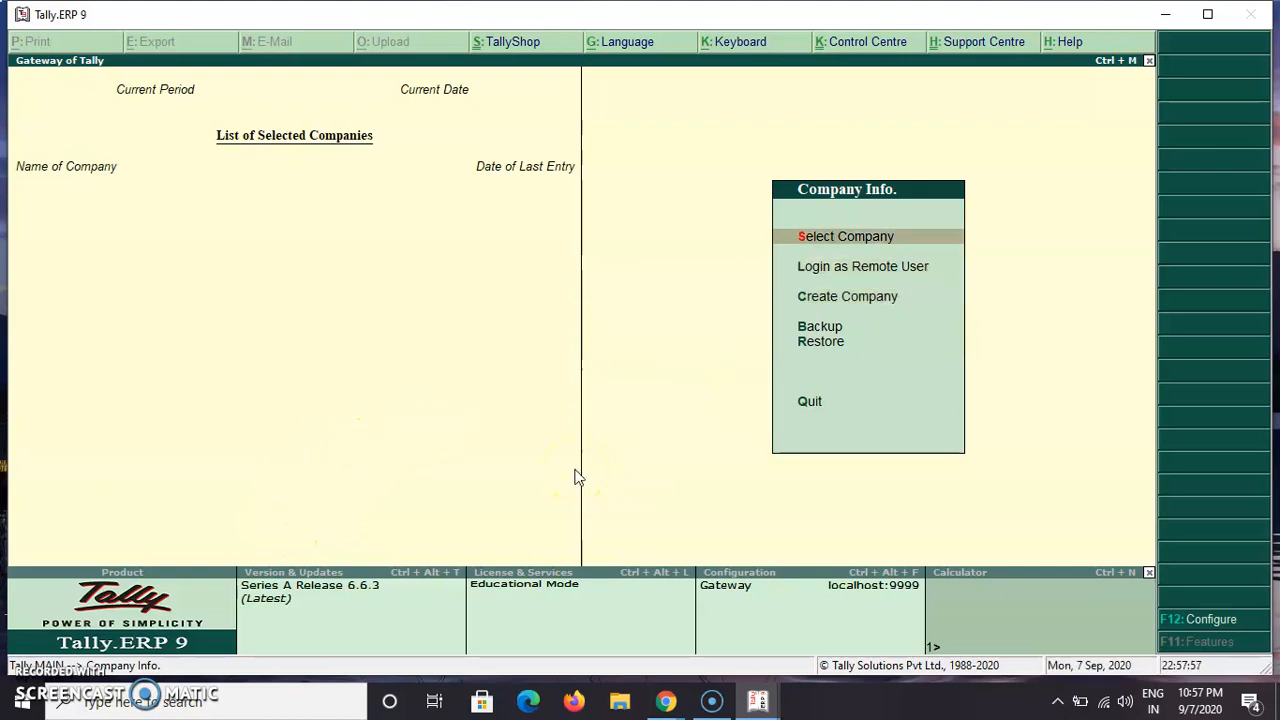
key("Down")
key("Down")
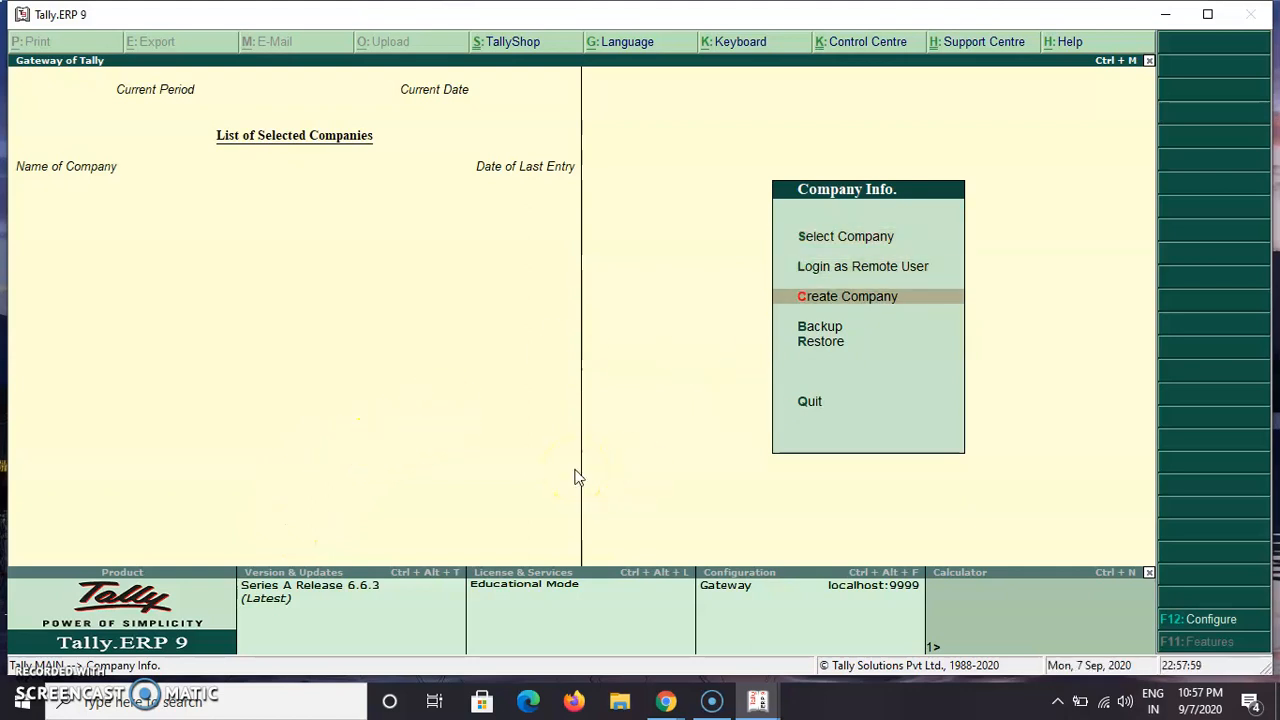
key("Up")
key("Up")
key("Up")
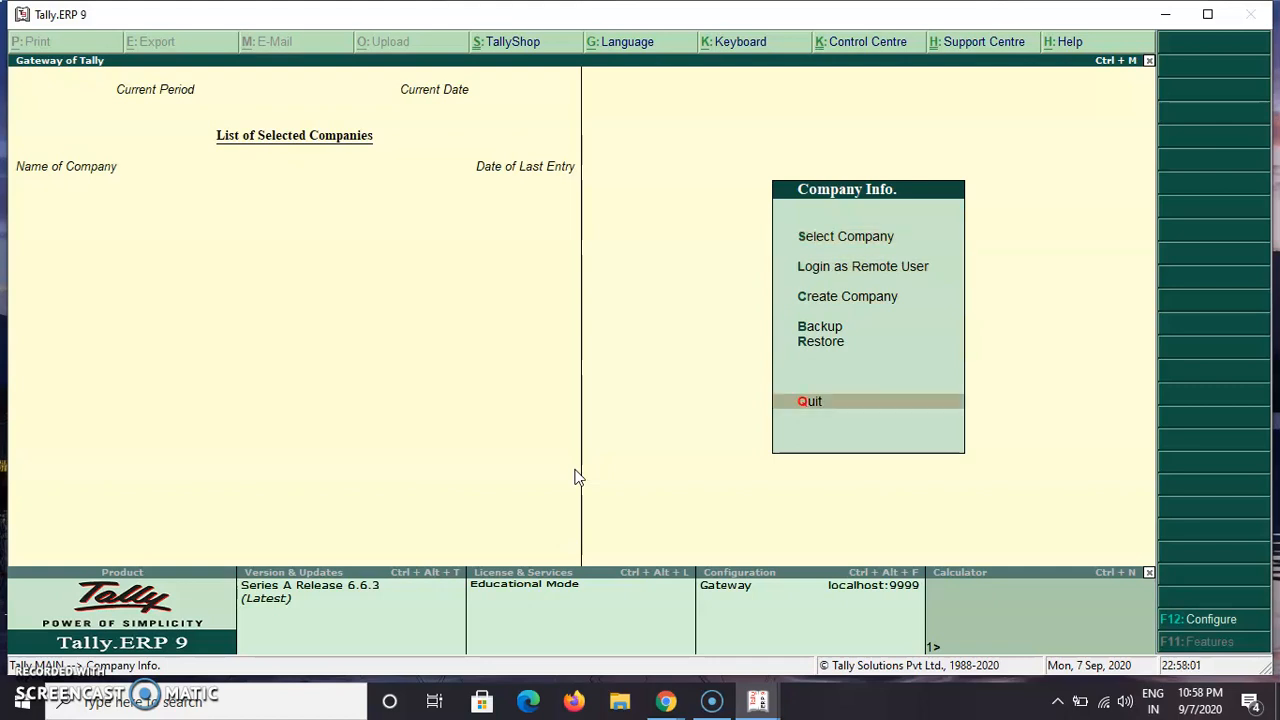
key("Up")
key("Up")
key("Up")
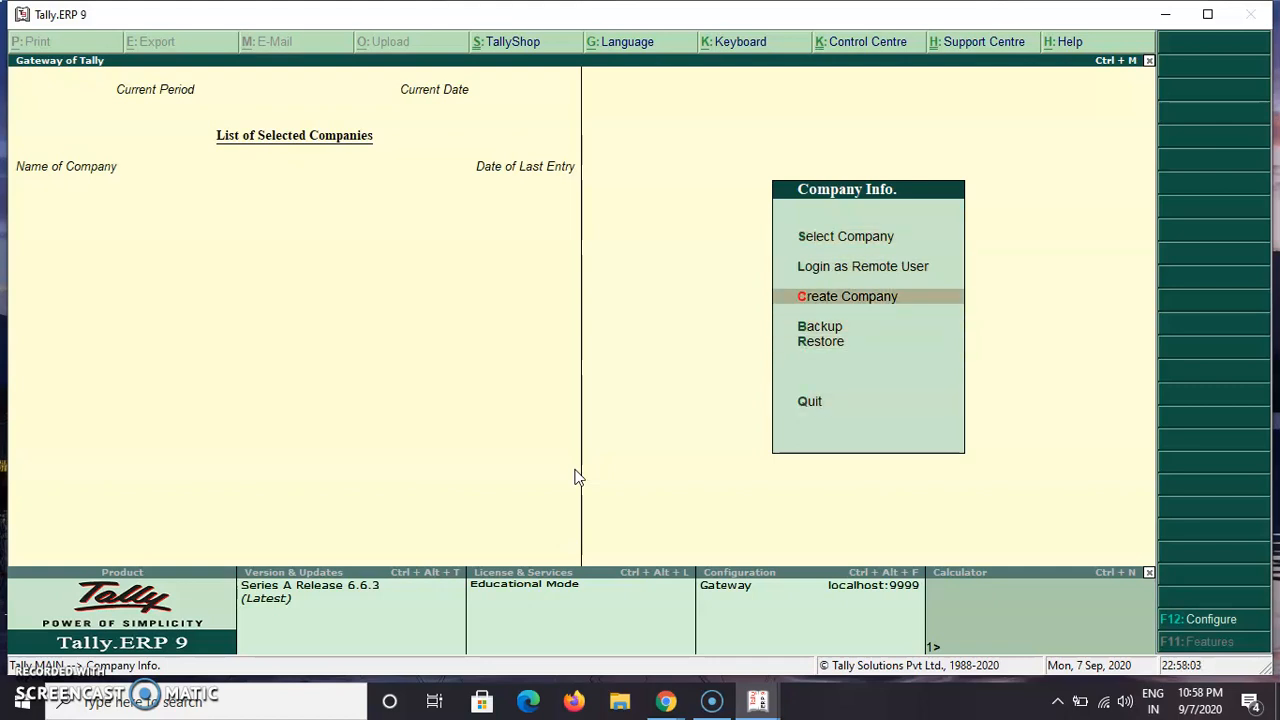
key("Down")
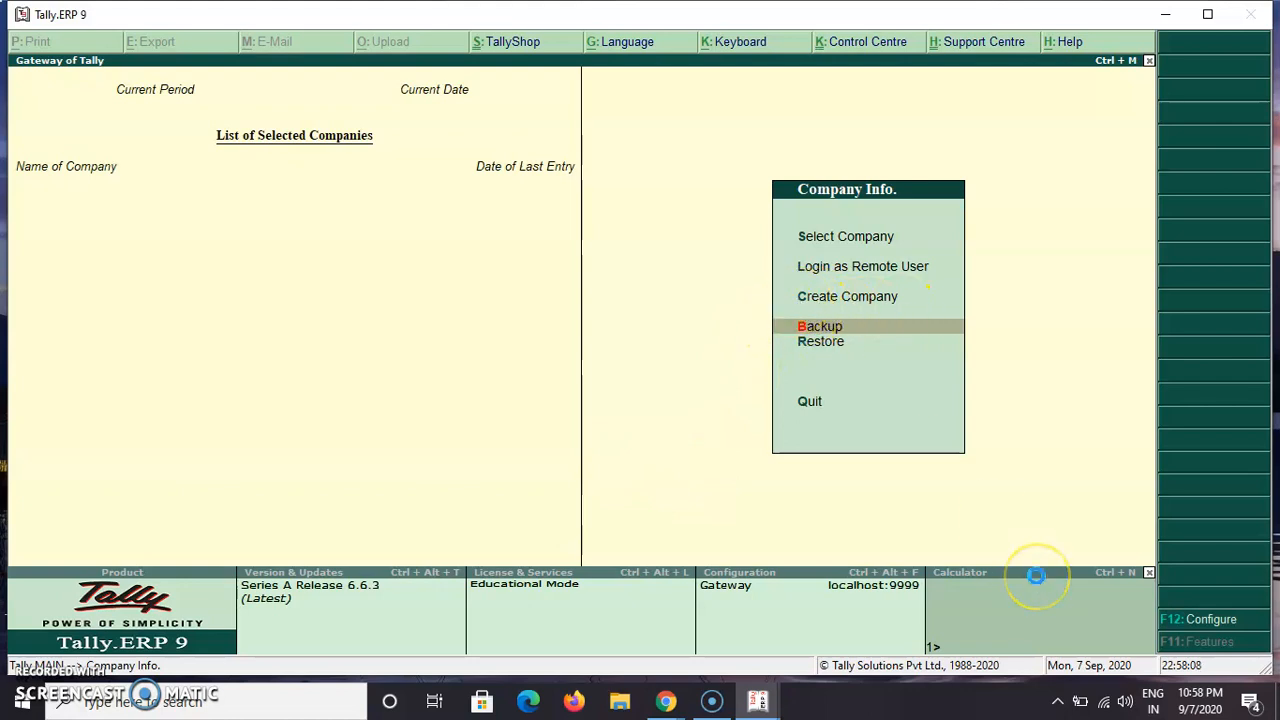
View the blank Company Creation form from Create Company and quit back to Company Info. without entering any details
key("Return")
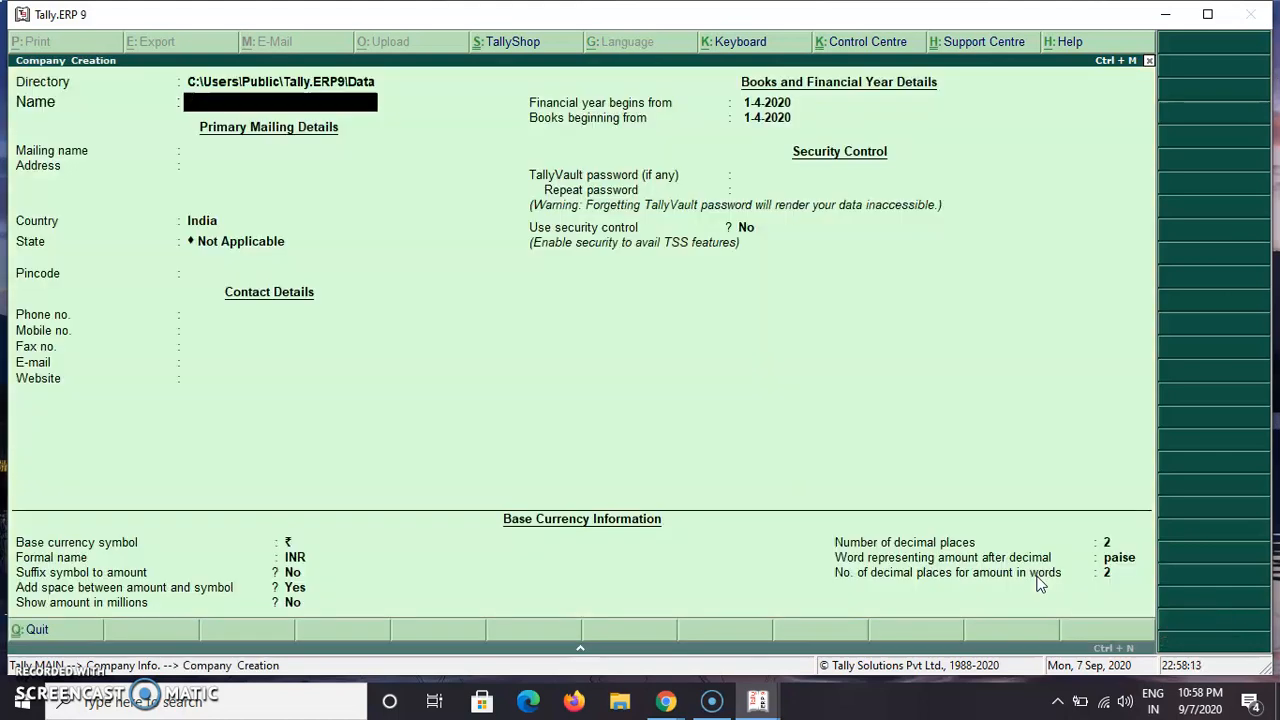
key("Escape")
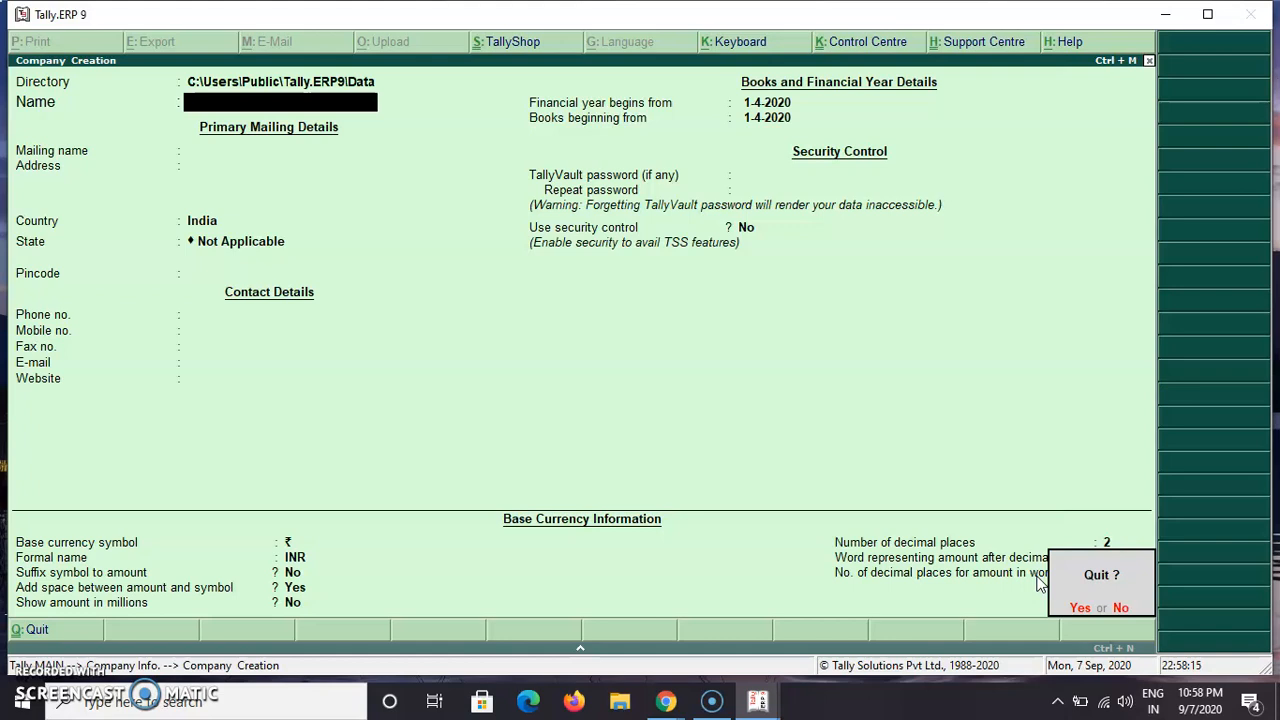
key("y")
key("Up")
key("Down")
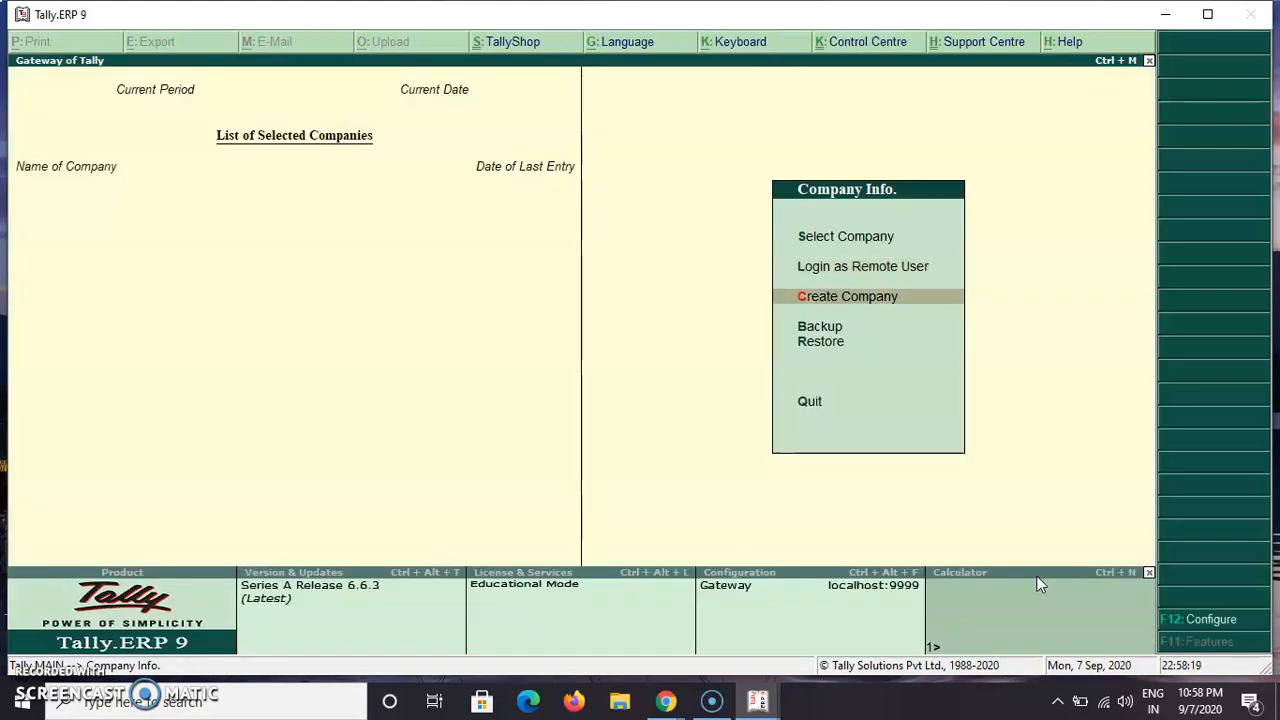
key("Up")
key("Down")
key("Return")
key("Escape")
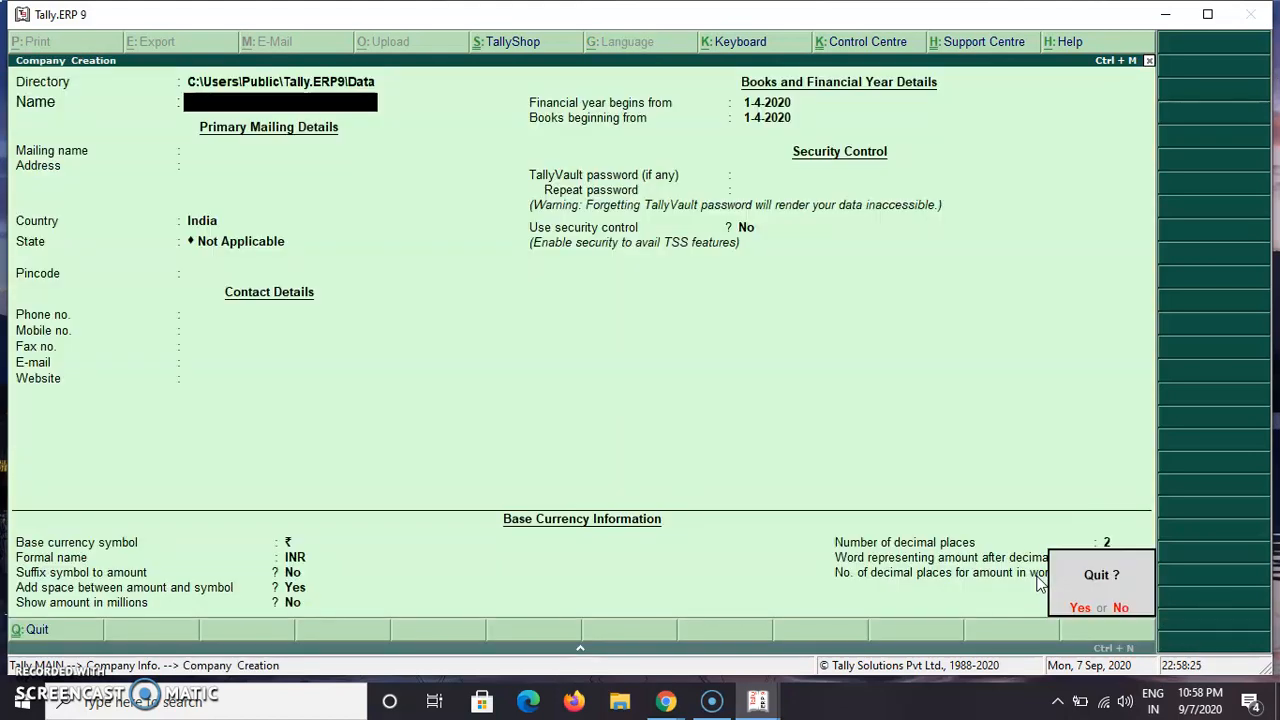
key("y")
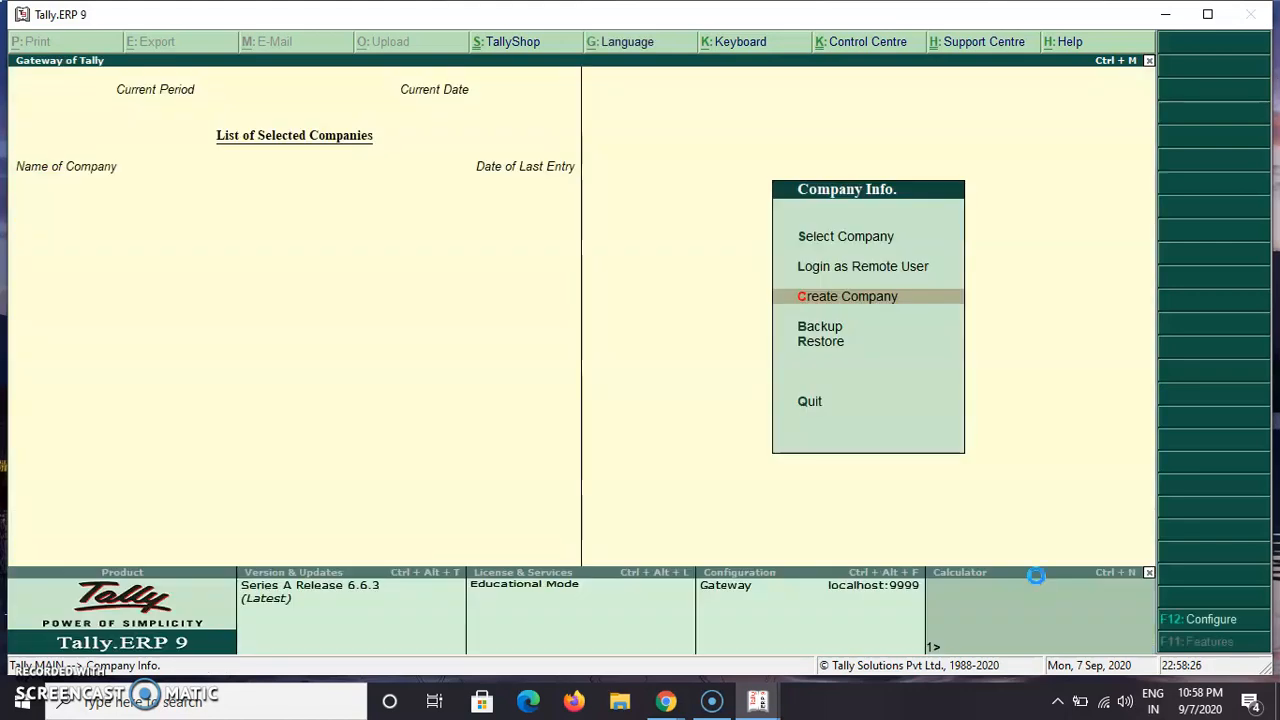
key("Return")
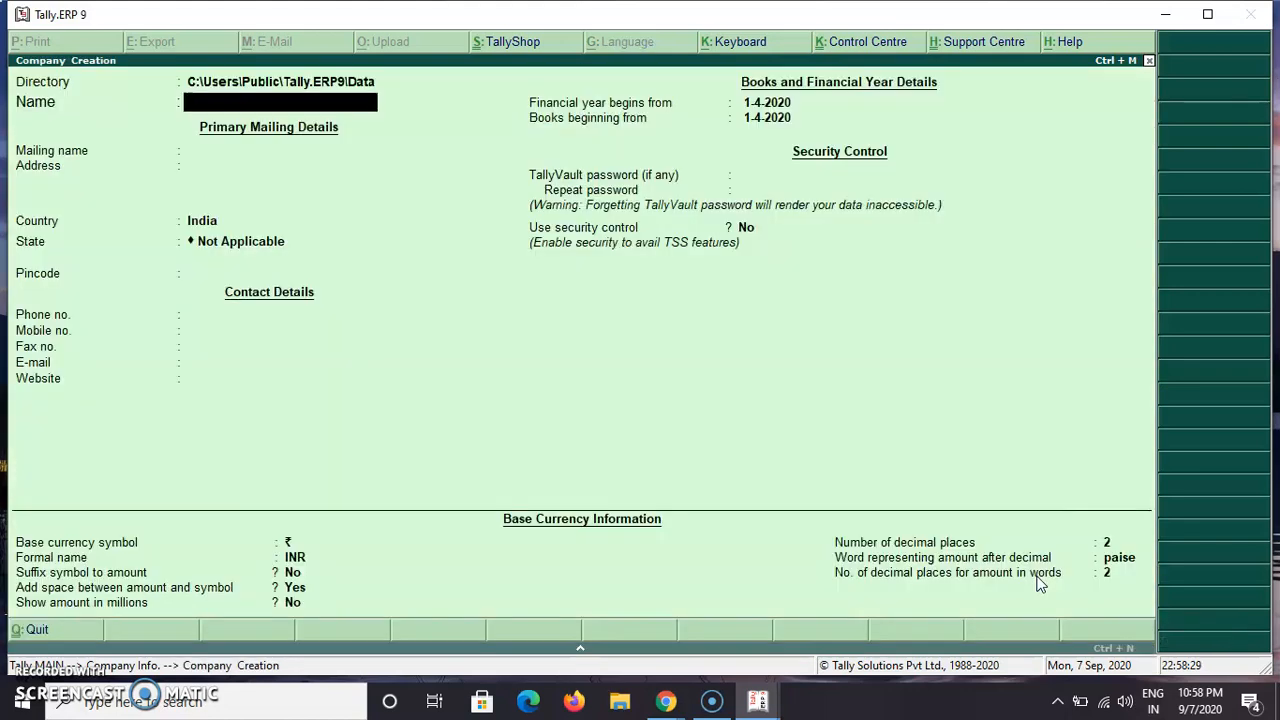
key("Escape")
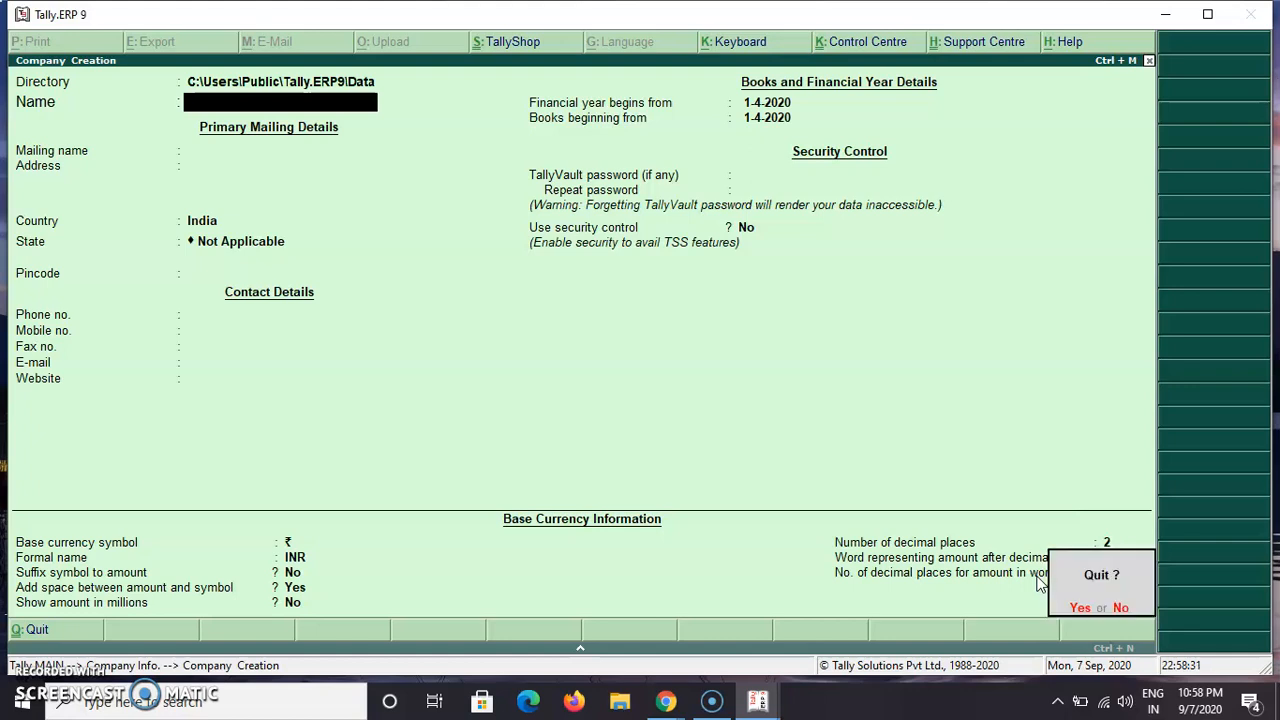
key("y")
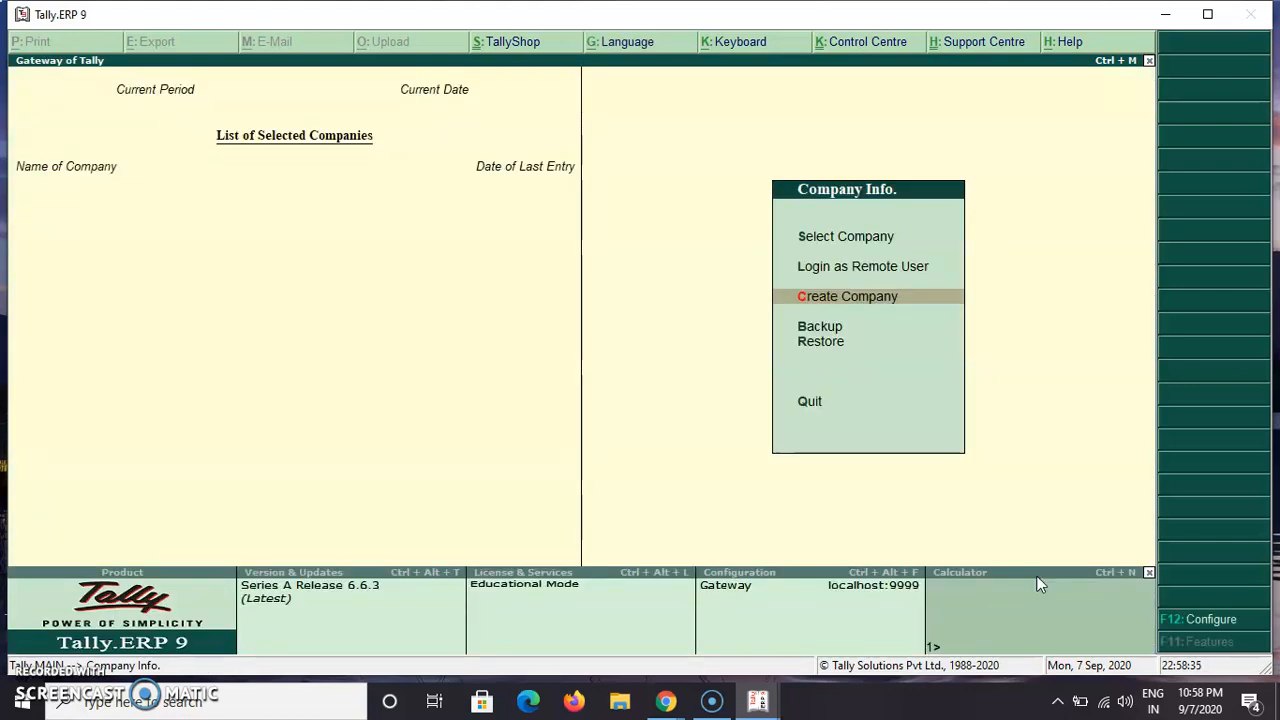
Quit Tally.ERP 9 from the Company Info. screen and confirm the exit
key("Escape")
key("Escape")
key("Escape")
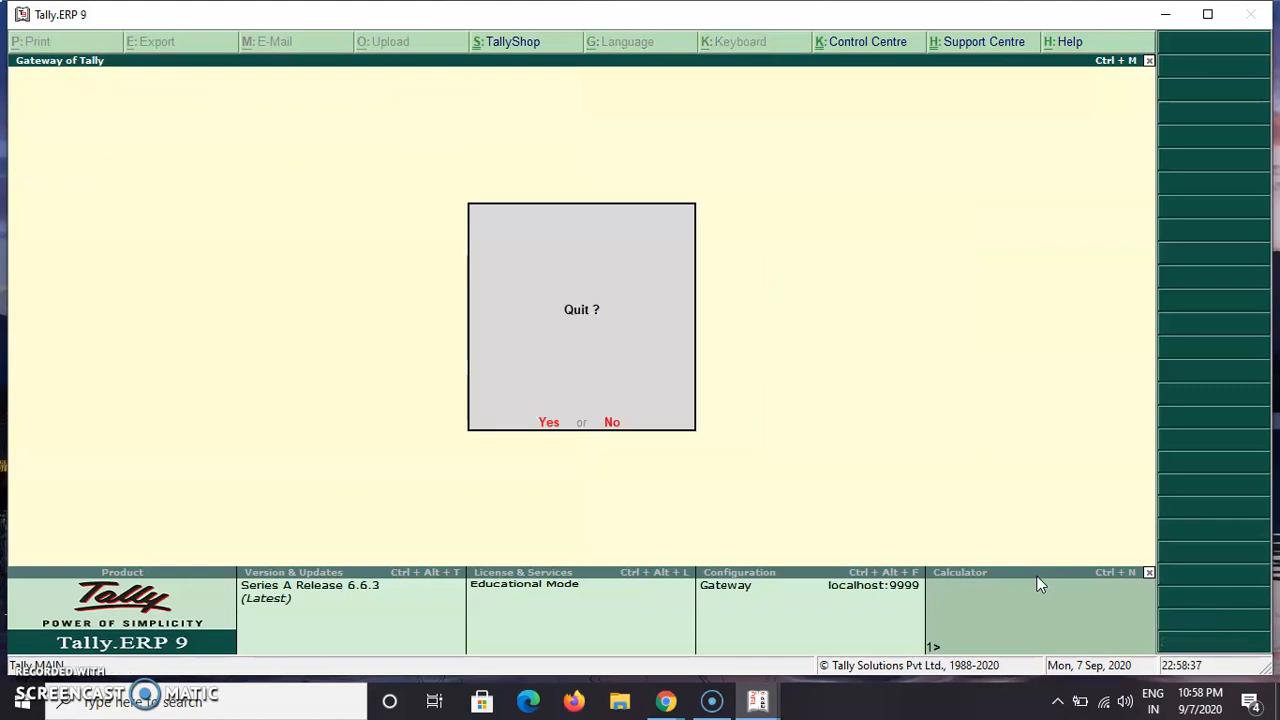
key("Escape")
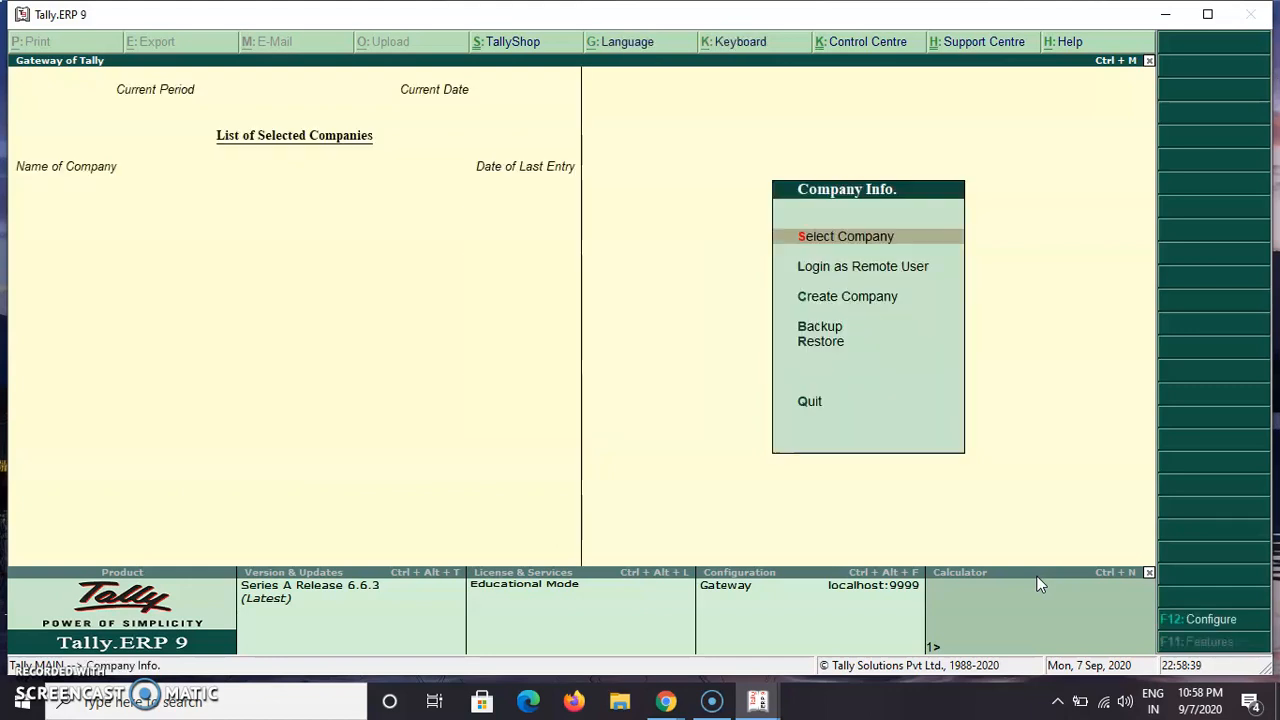
key("Escape")
key("Escape")
key("Escape")
key("Escape")
key("Escape")
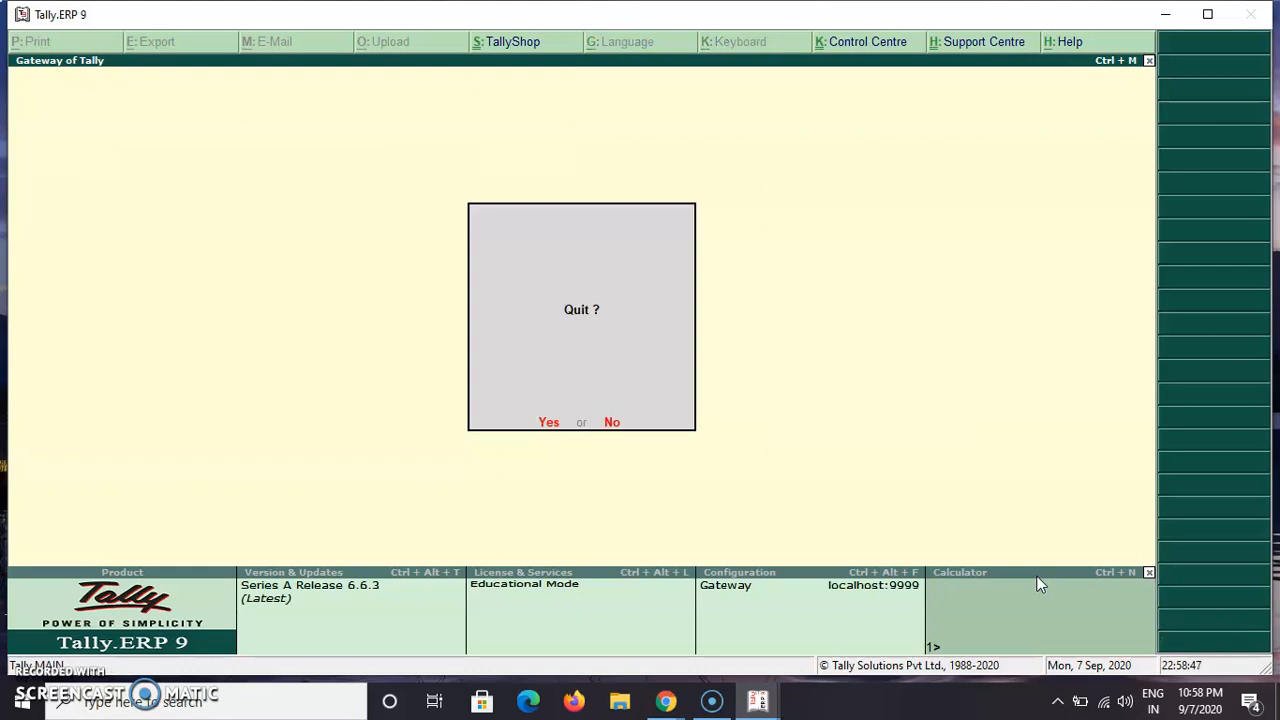
key("Return")
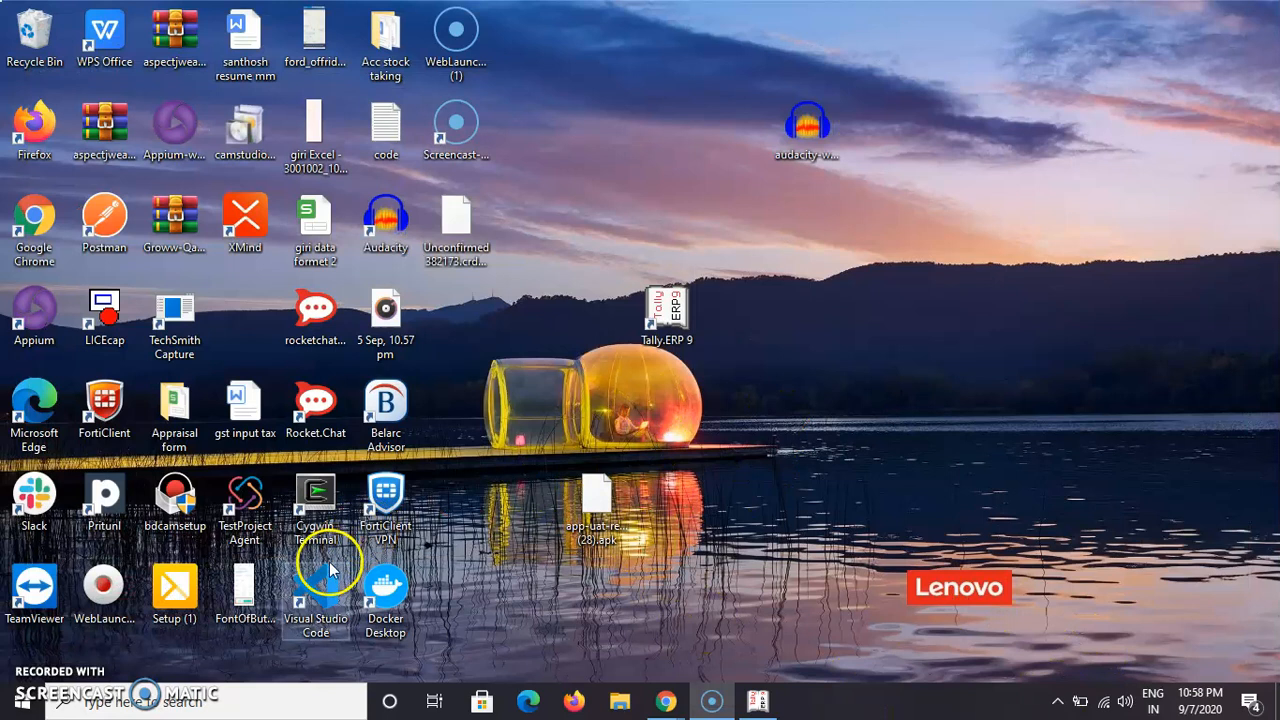
Relaunch Tally.ERP 9 from the desktop and choose Work in Educational Mode on the Startup screen
double_click(668, 332)
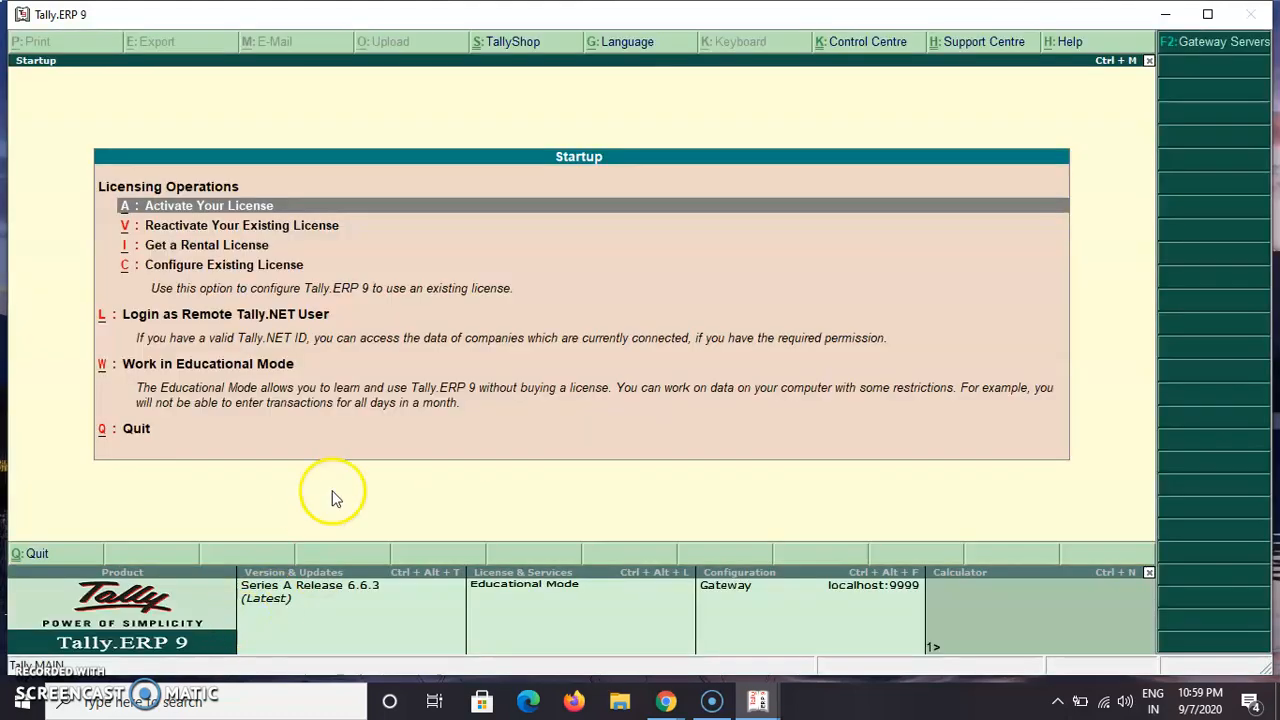
key("Down")
key("Down")
key("Down")
key("Up")
key("Up")
key("Down")
key("Down")
key("Down")
key("Down")
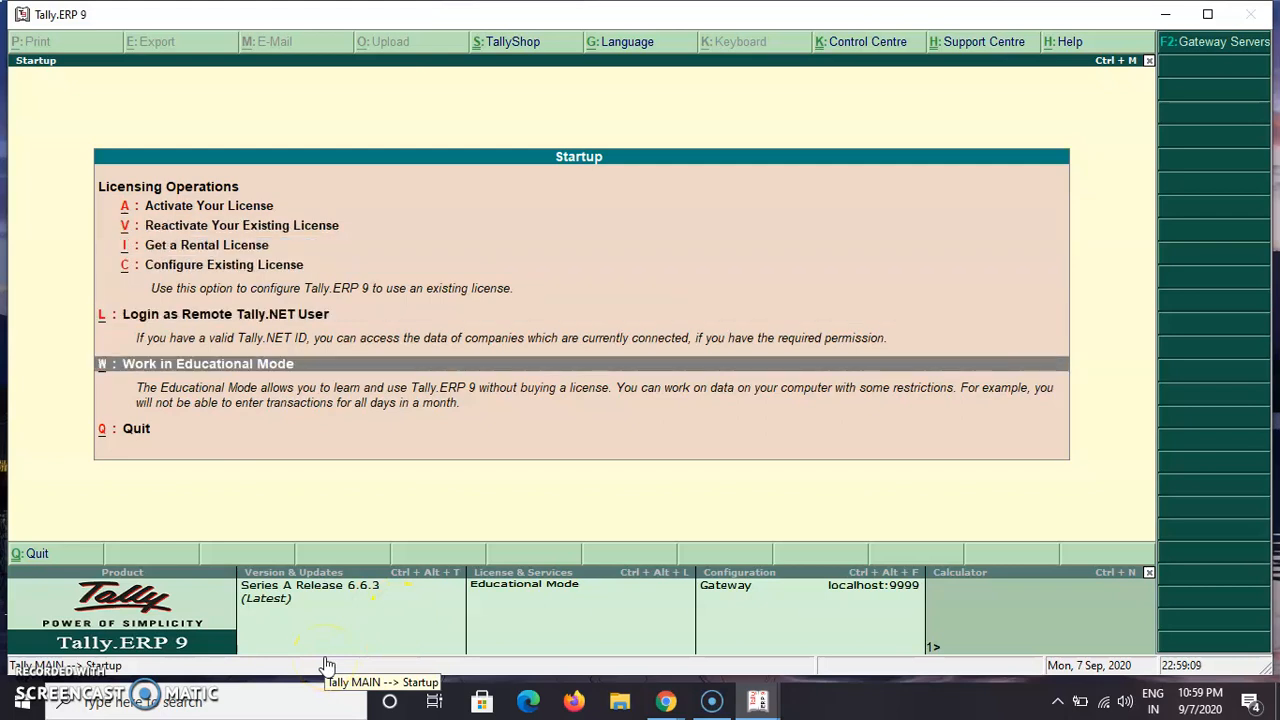
key("Return")
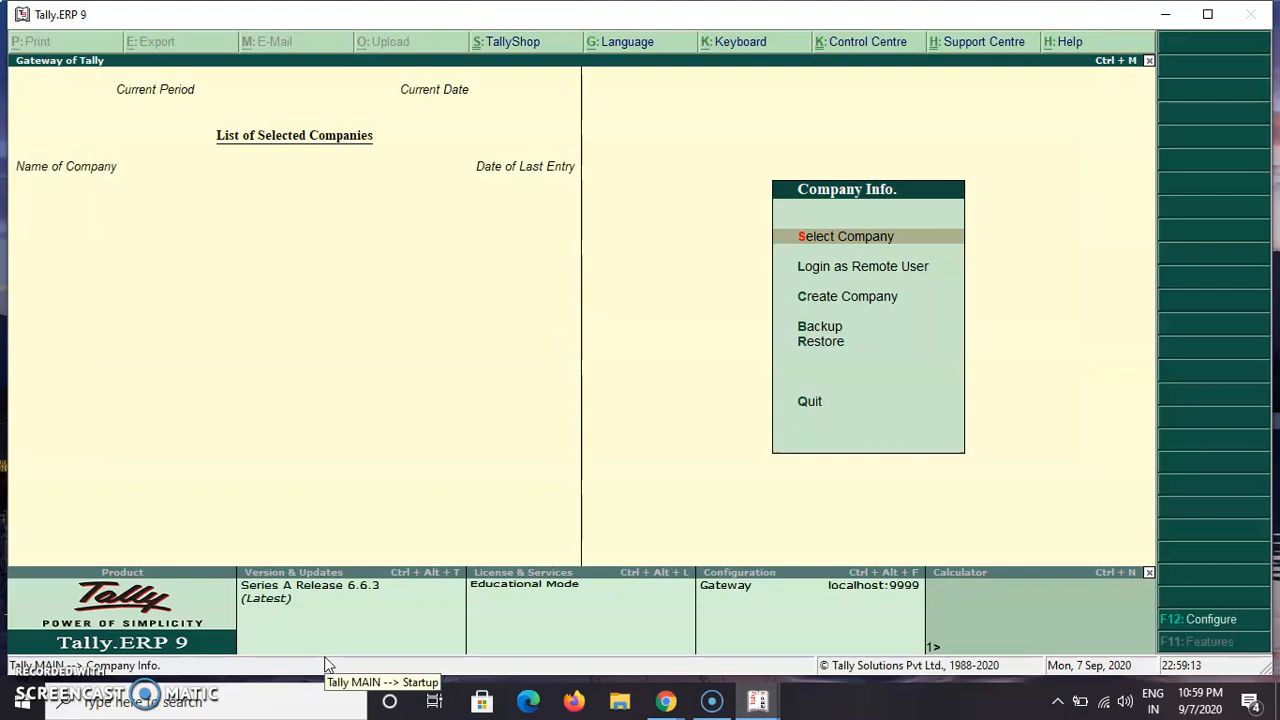
Start creating a company named Capital Degree College and accept the same text as its mailing name
key("Down")
key("Down")
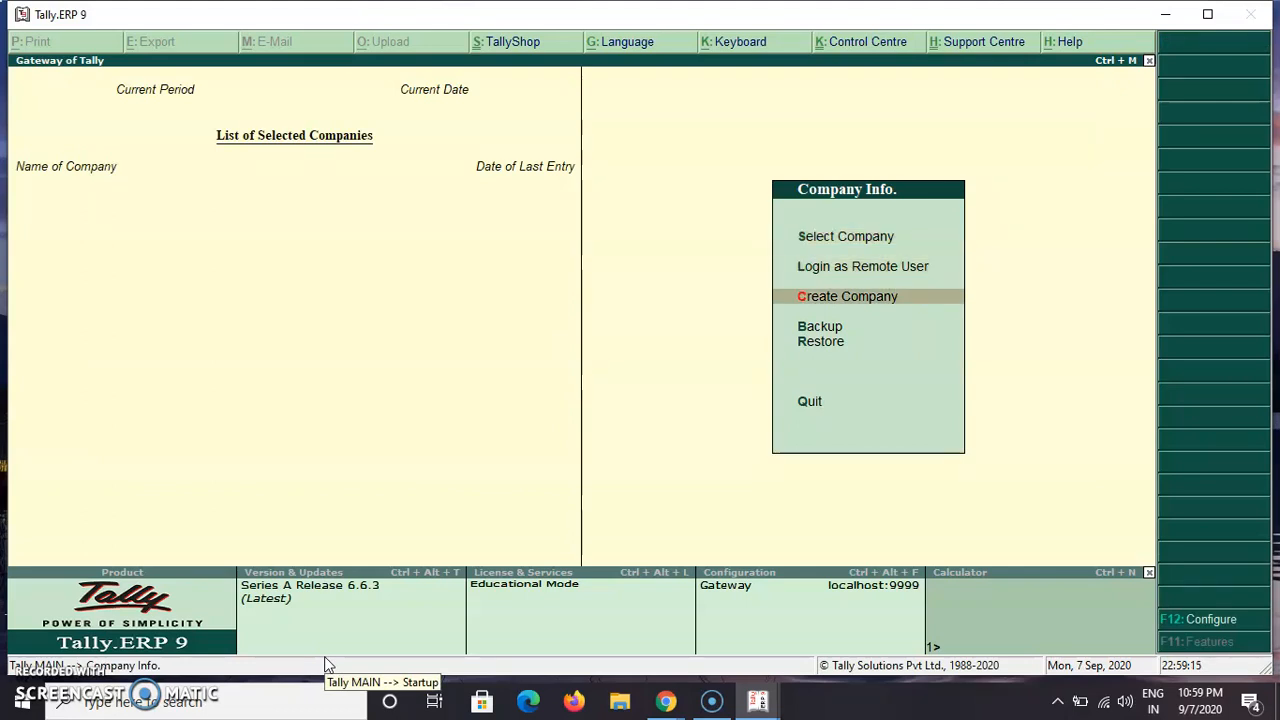
left_click(324, 656)
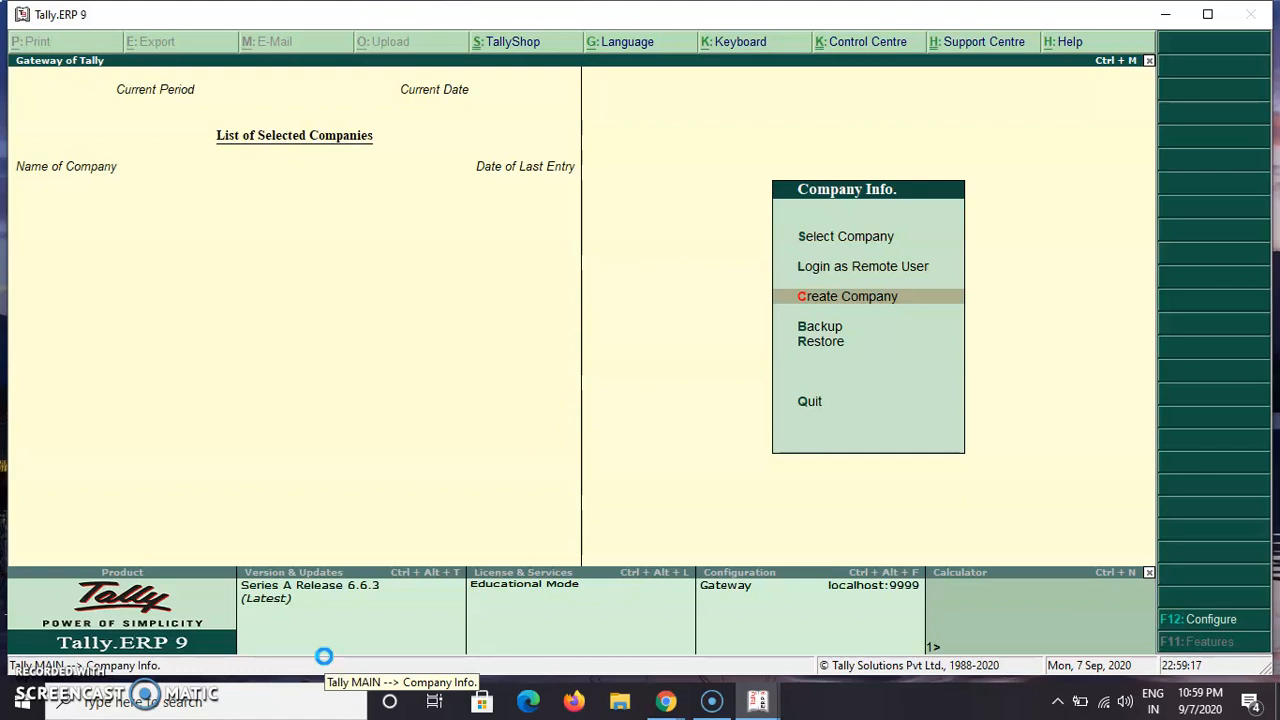
key("Return")
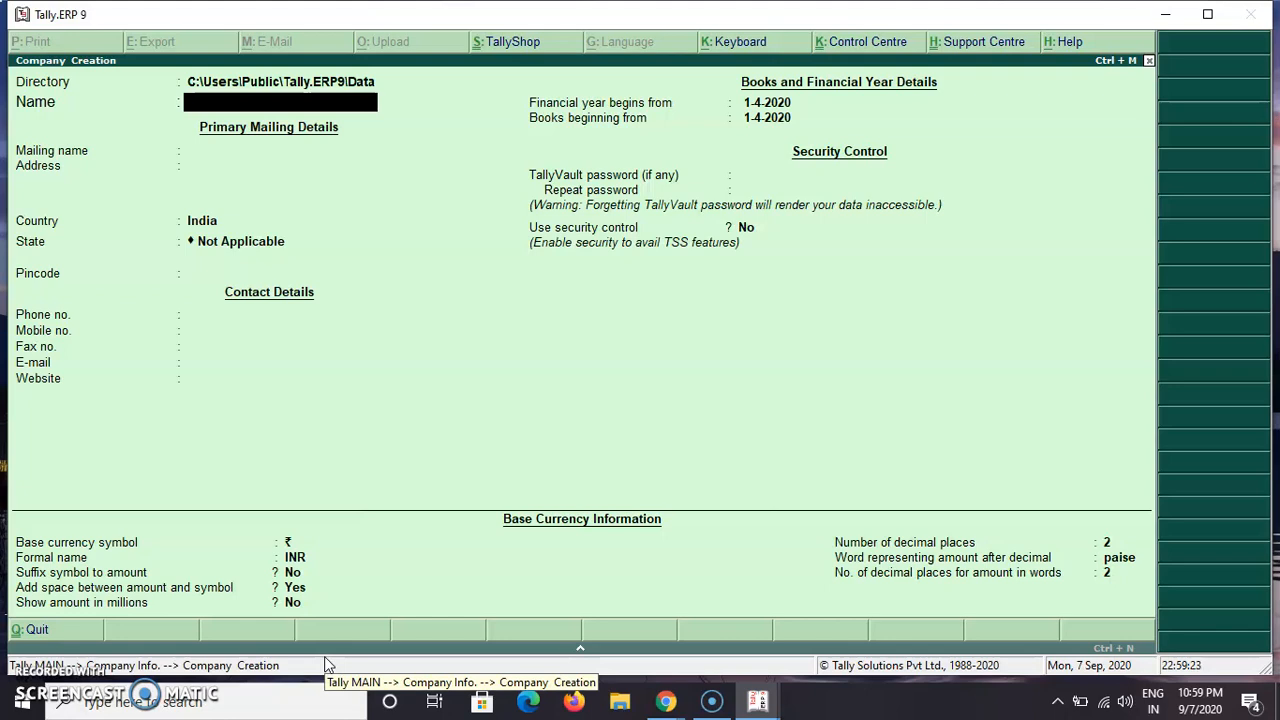
type("Capital Degree College")
key("Return")
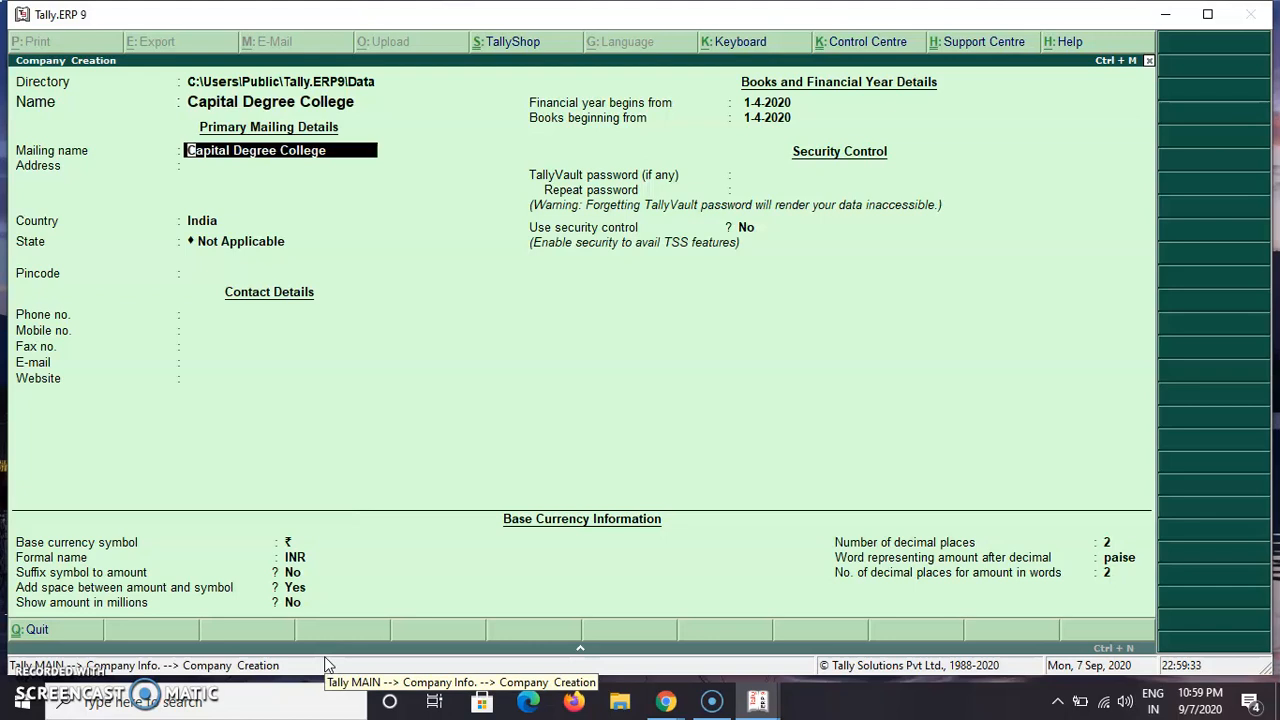
key("Return")
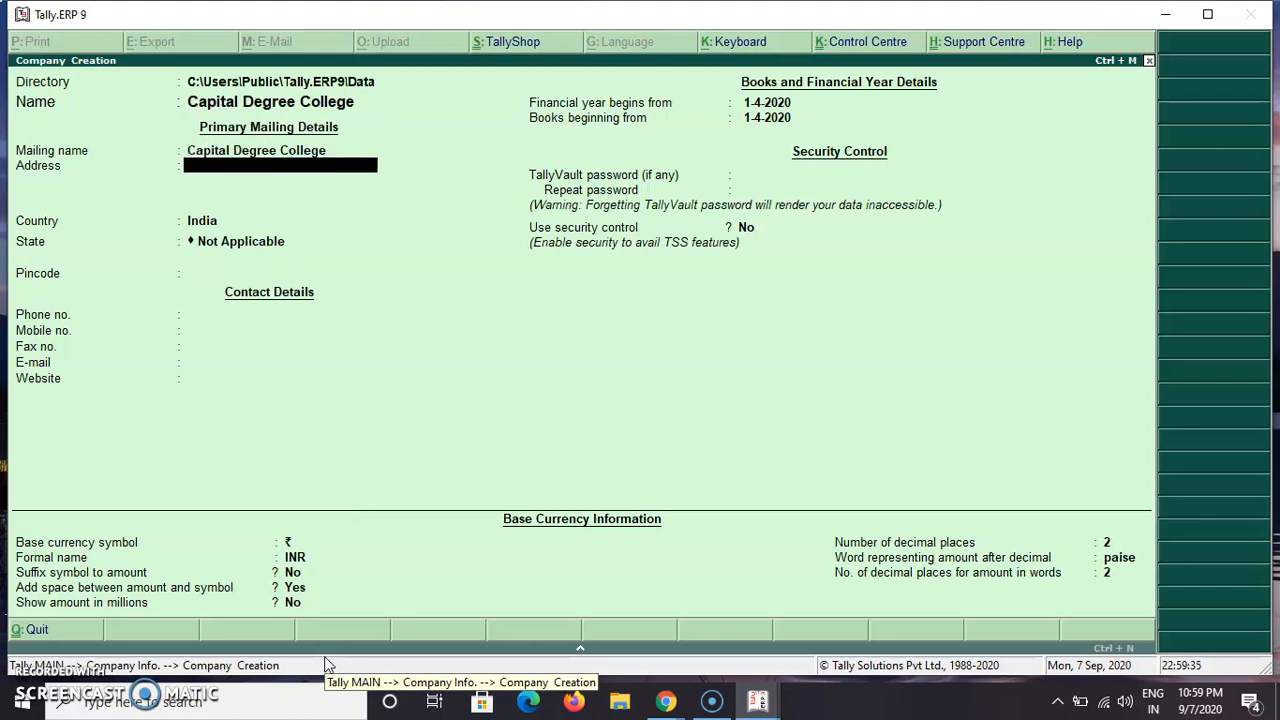
Fill in the company's mailing address and postal pincode, with India as the country and Telangana as the state
type("Shapur Nagar Jeedimt")
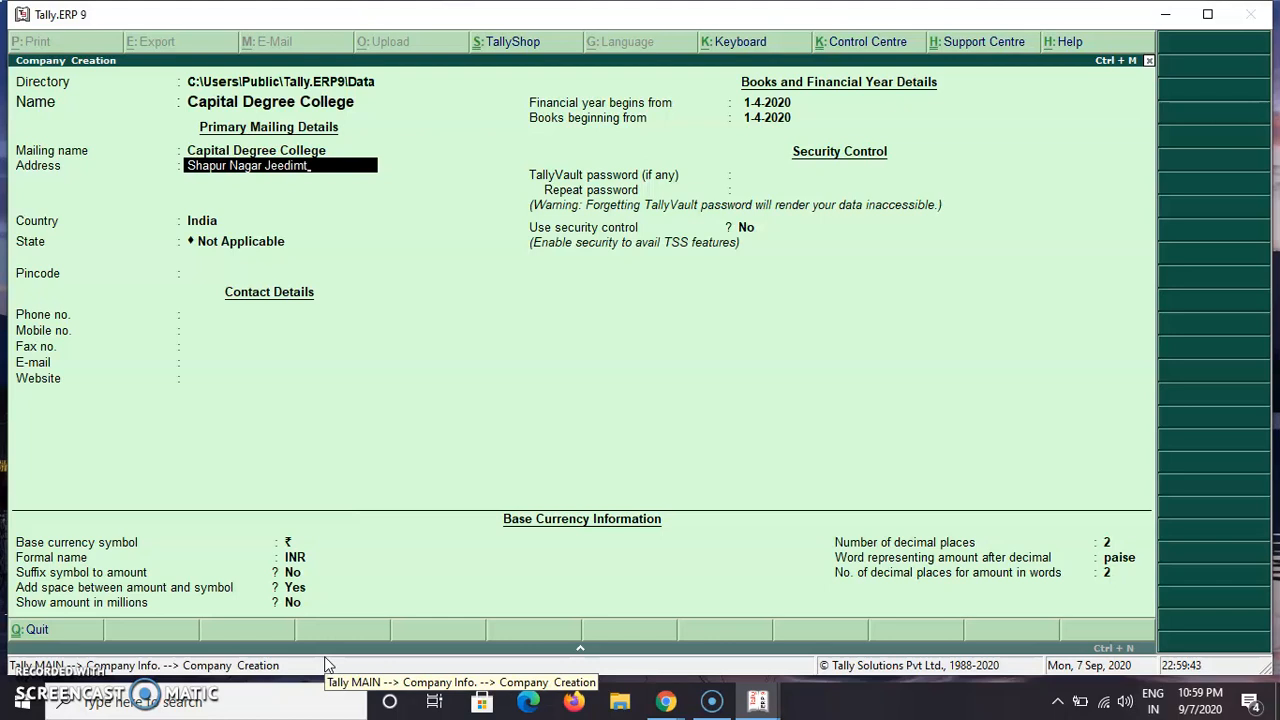
type("ea")
key("Return")
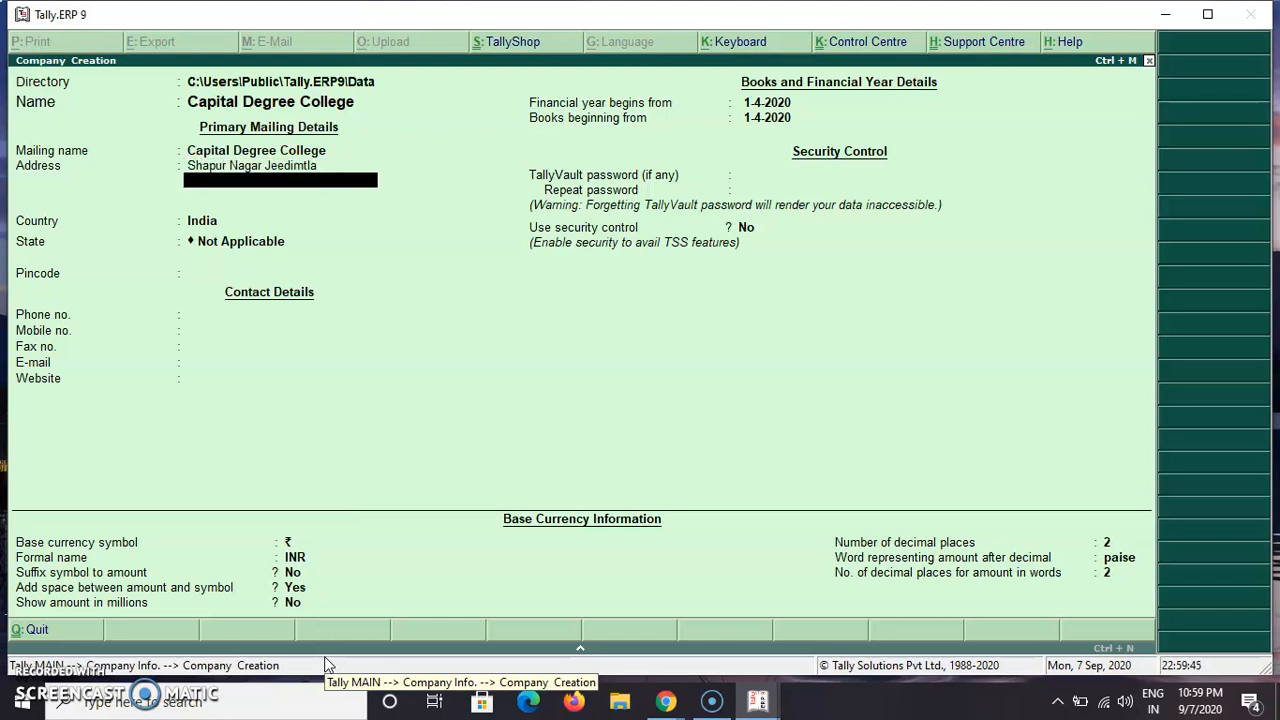
key("Return")
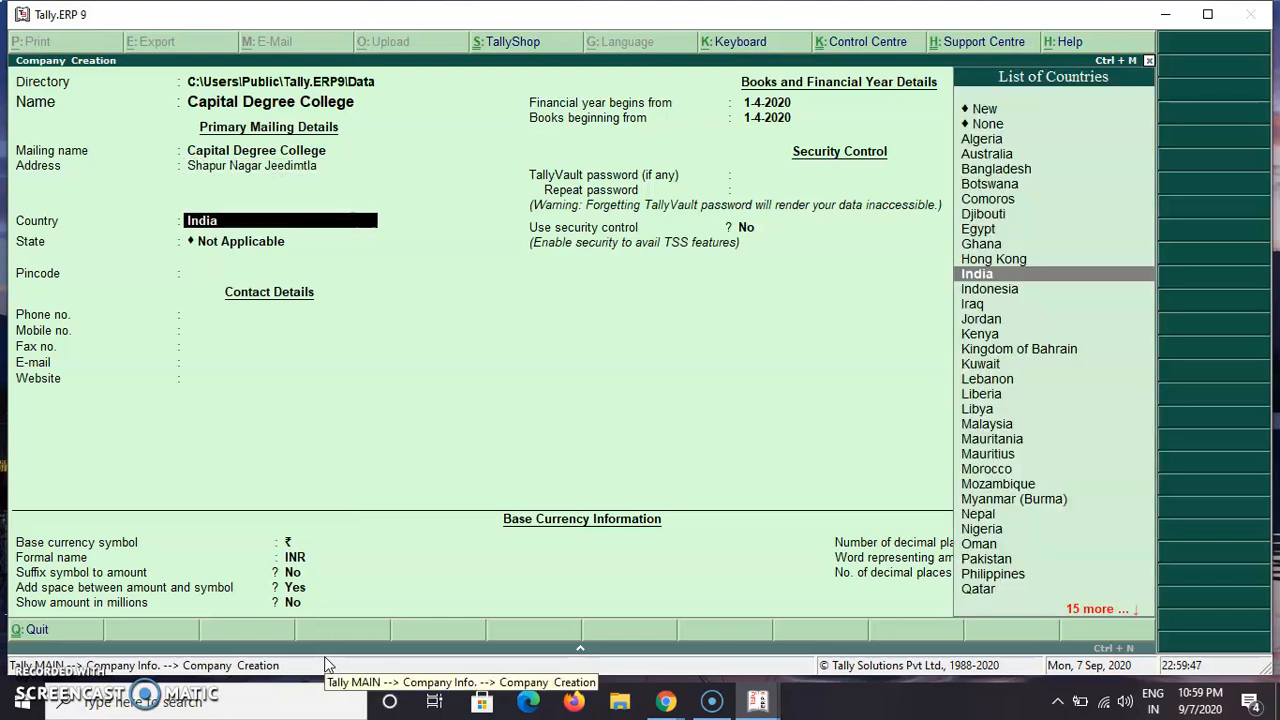
key("Return")
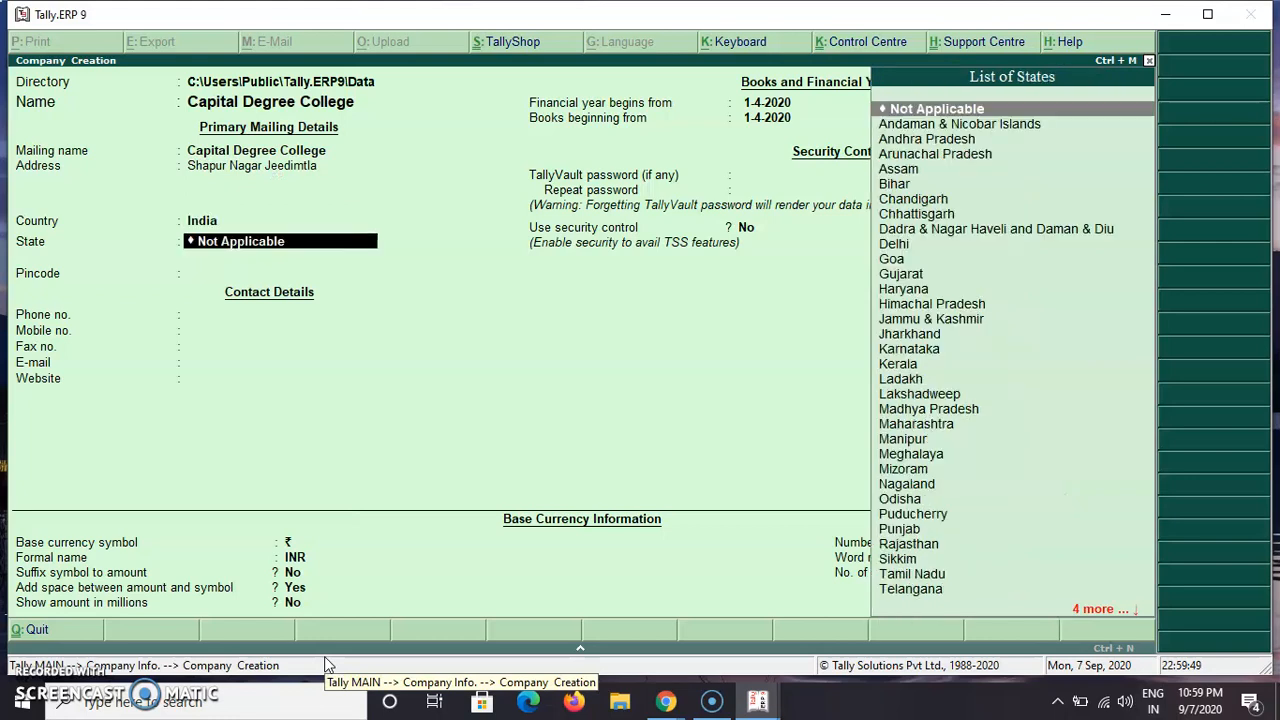
type("Tel")
key("Return")
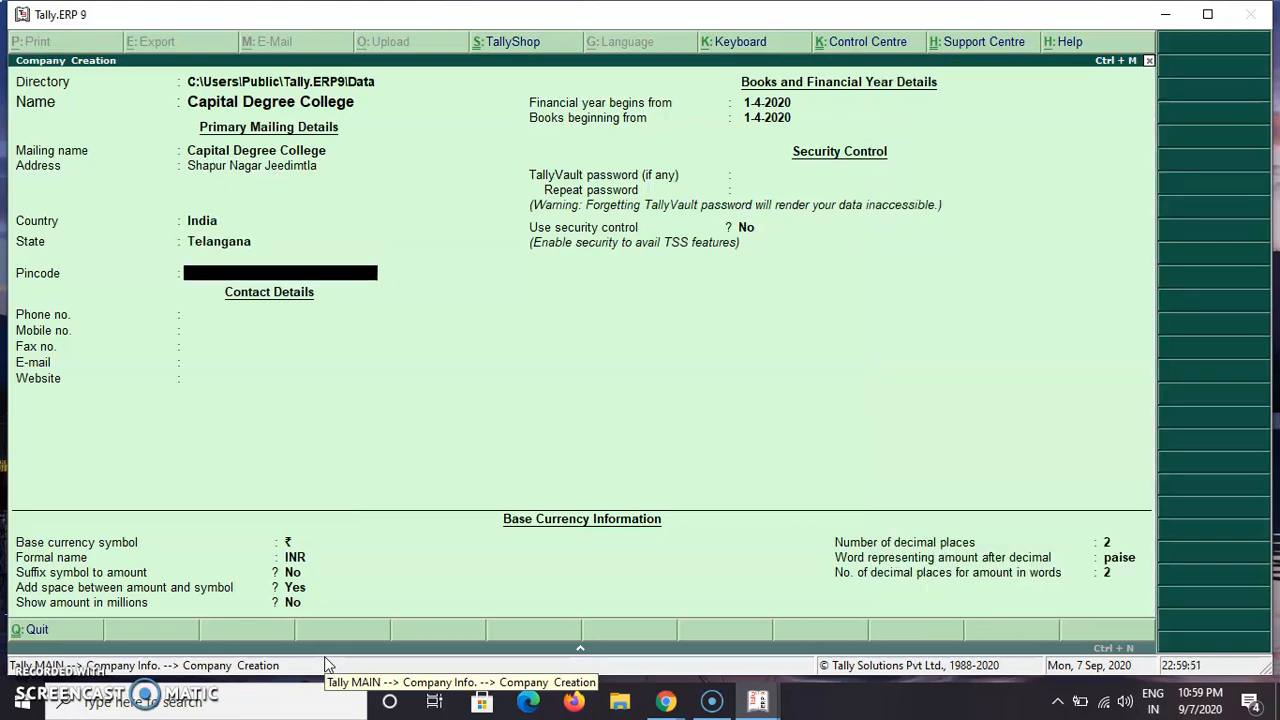
type("500055")
key("Return")
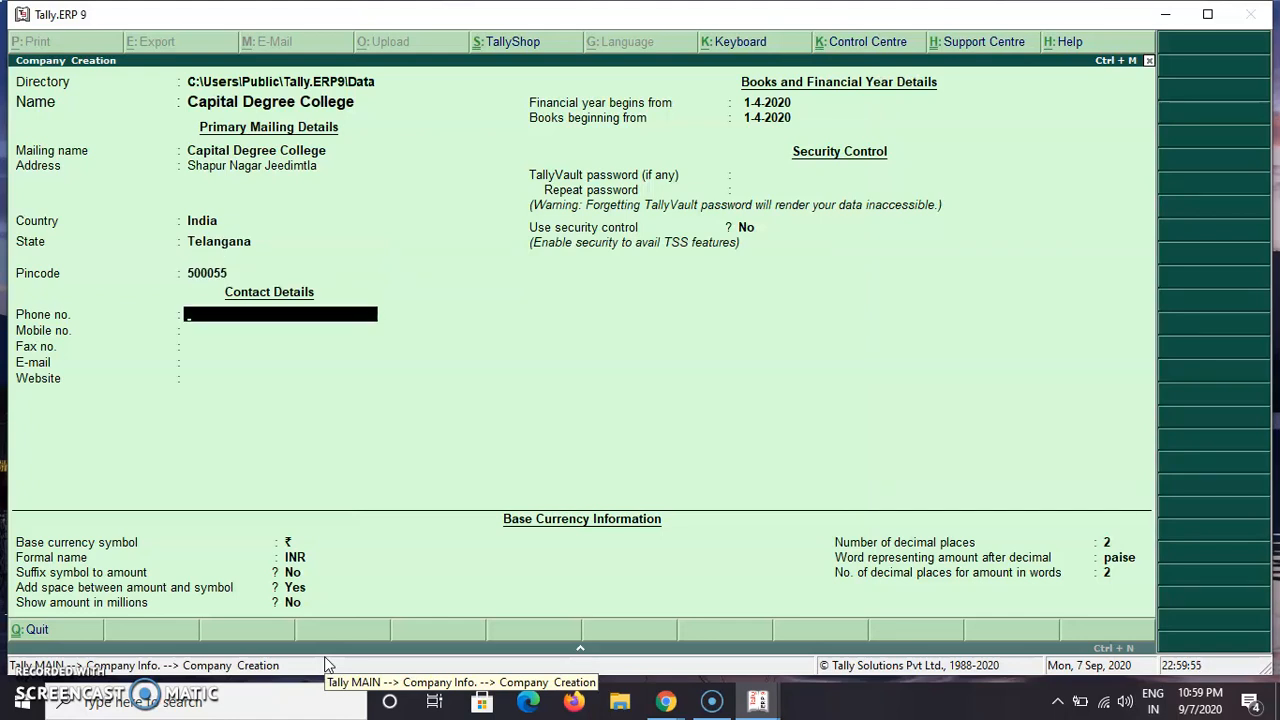
Leave the company's phone, mobile, fax, e-mail and website details blank
key("Return")
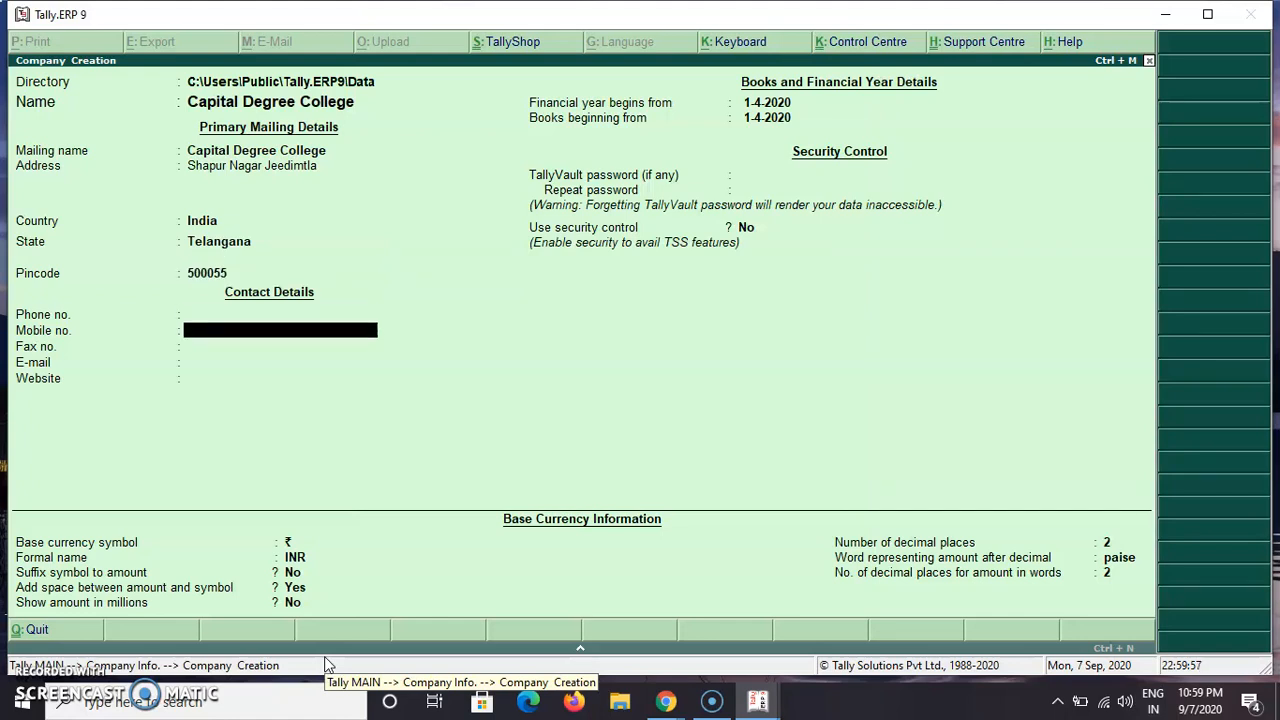
key("Return")
key("Return")
key("Return")
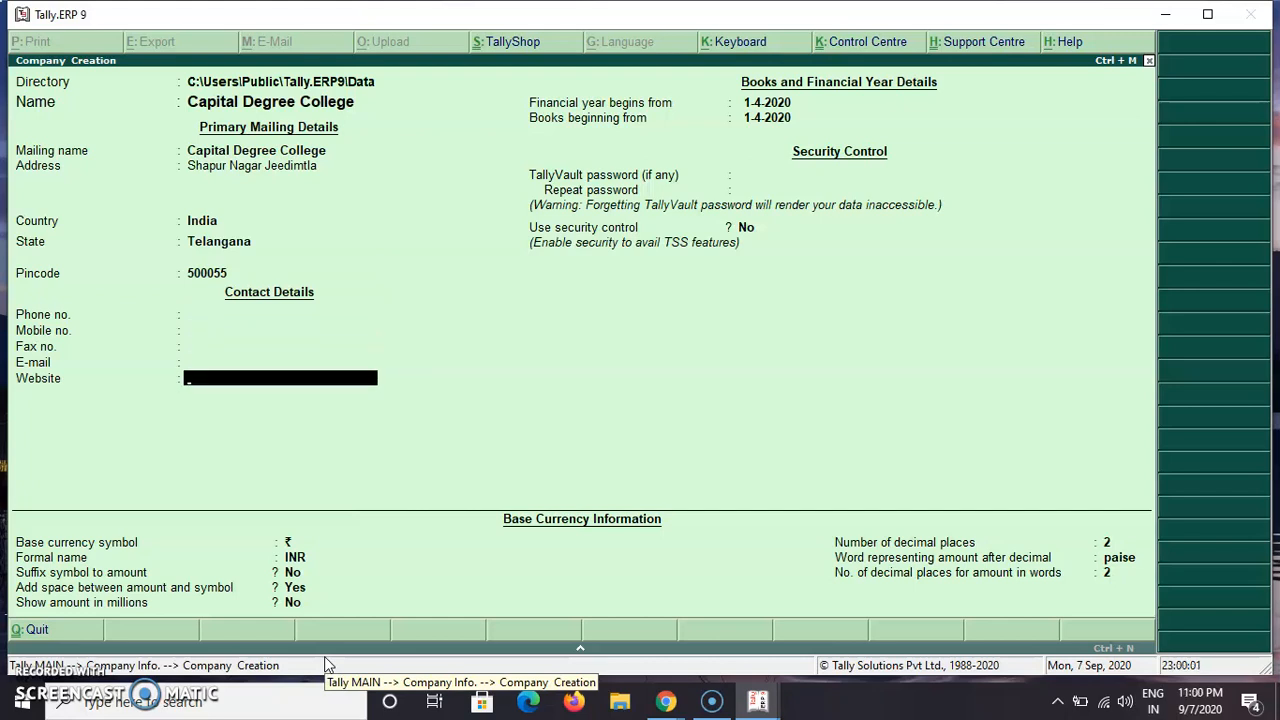
key("Return")
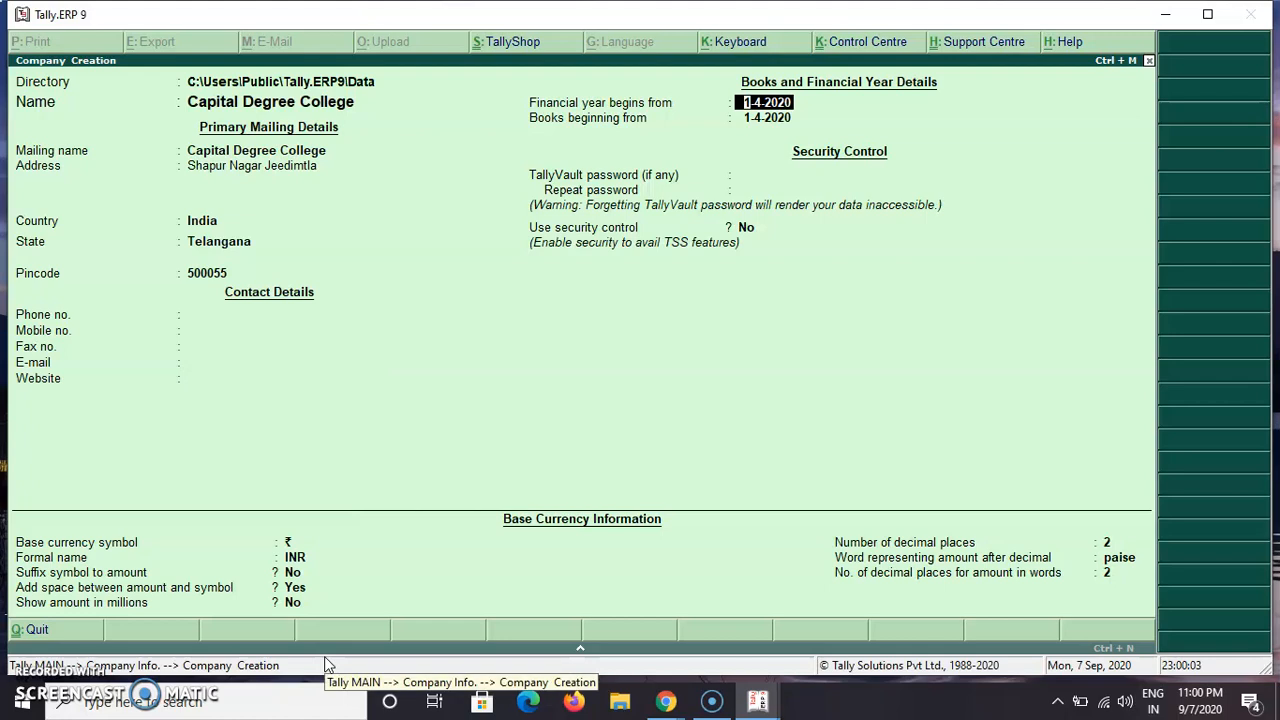
Accept 1-4-2020 for both the financial year and books beginning, without a TallyVault password or security control
left_click(322, 665)
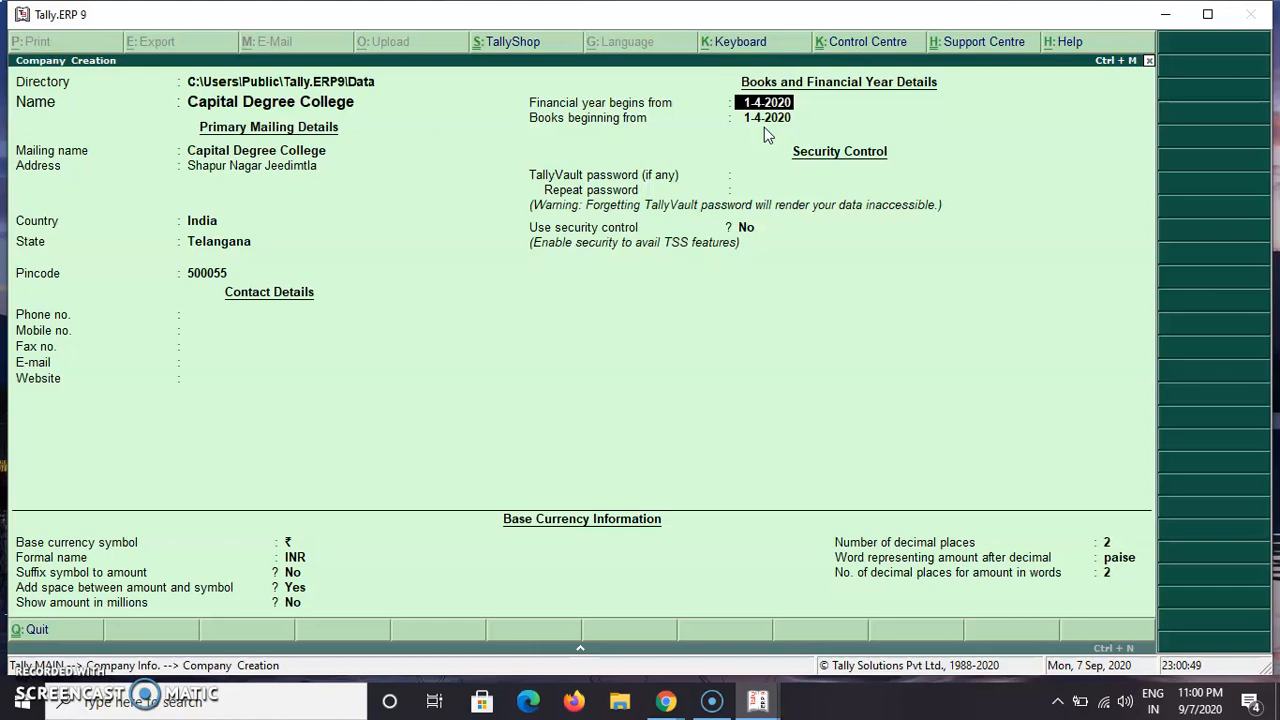
key("Return")
key("Return")
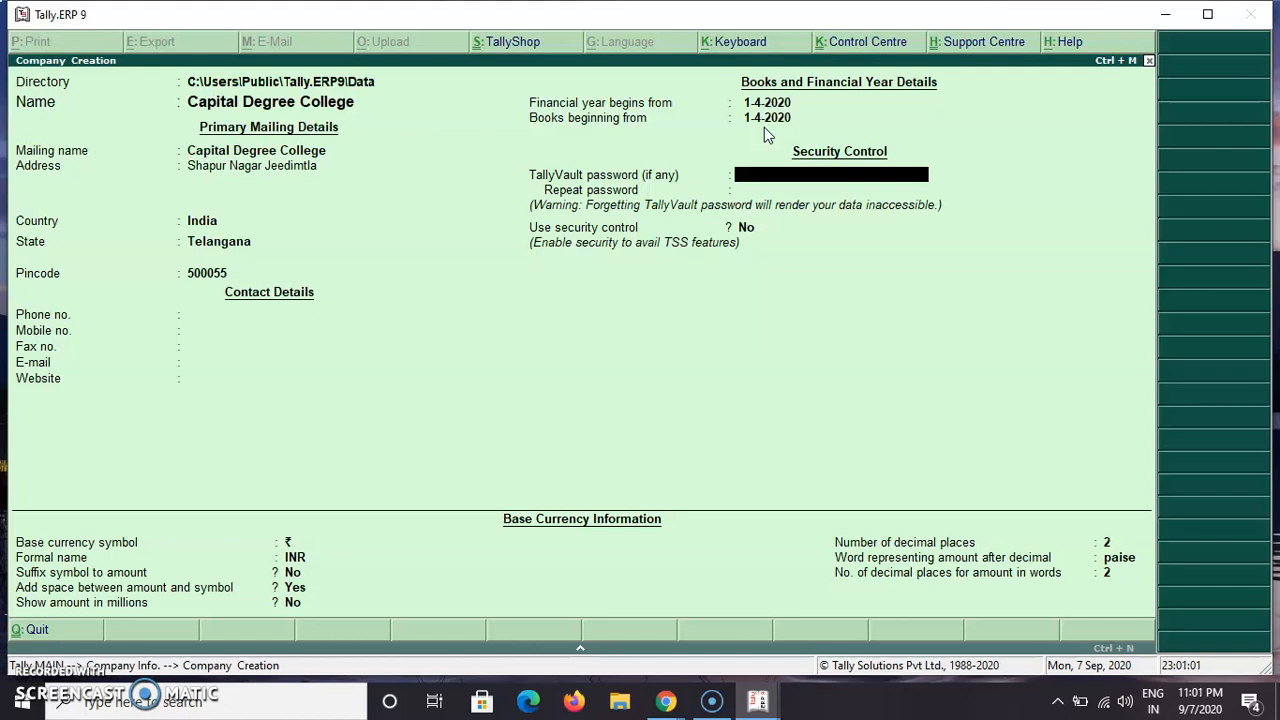
key("Return")
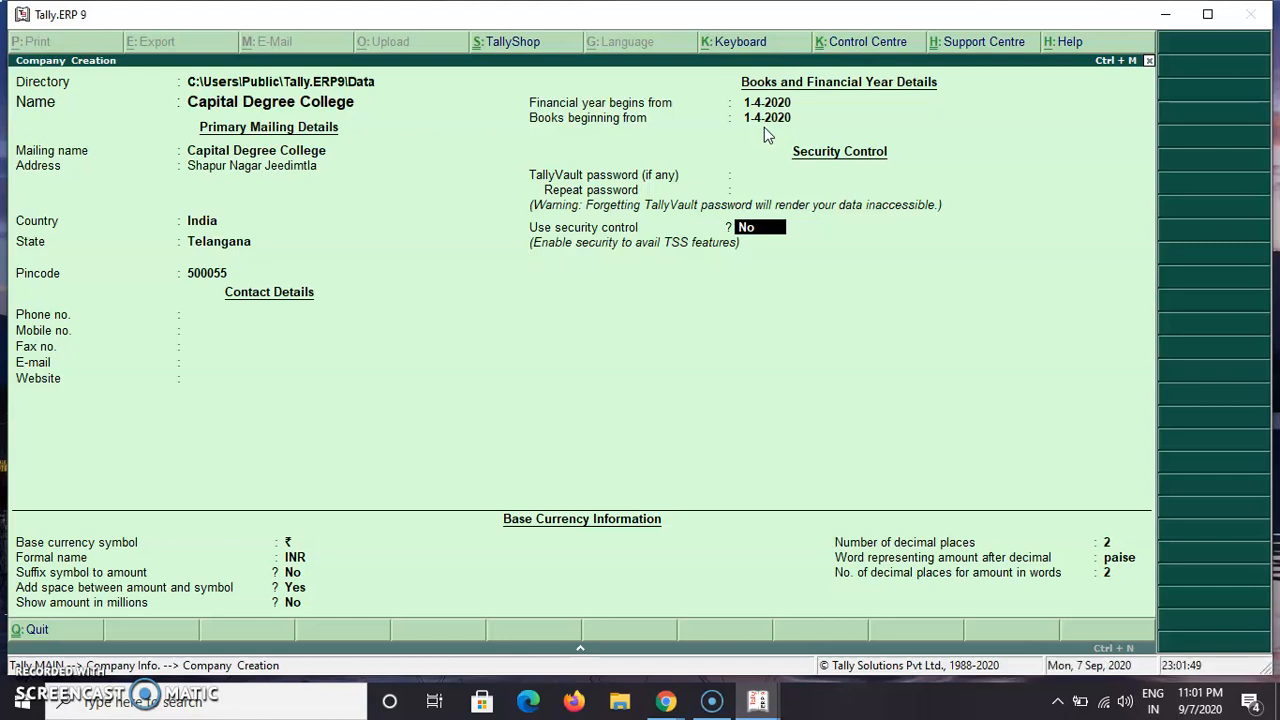
key("Return")
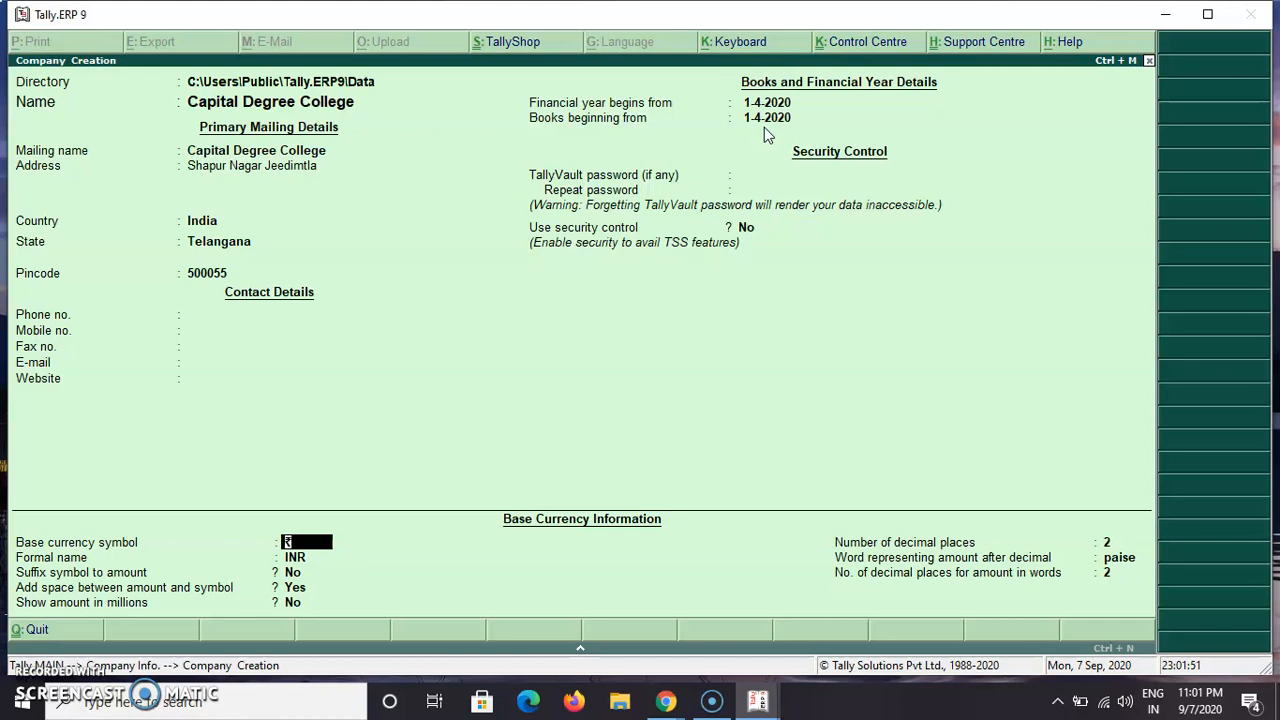
Accept ₹ and INR as the base currency, without suffix or millions, with symbol spacing, 2 decimal places and paise
key("Return")
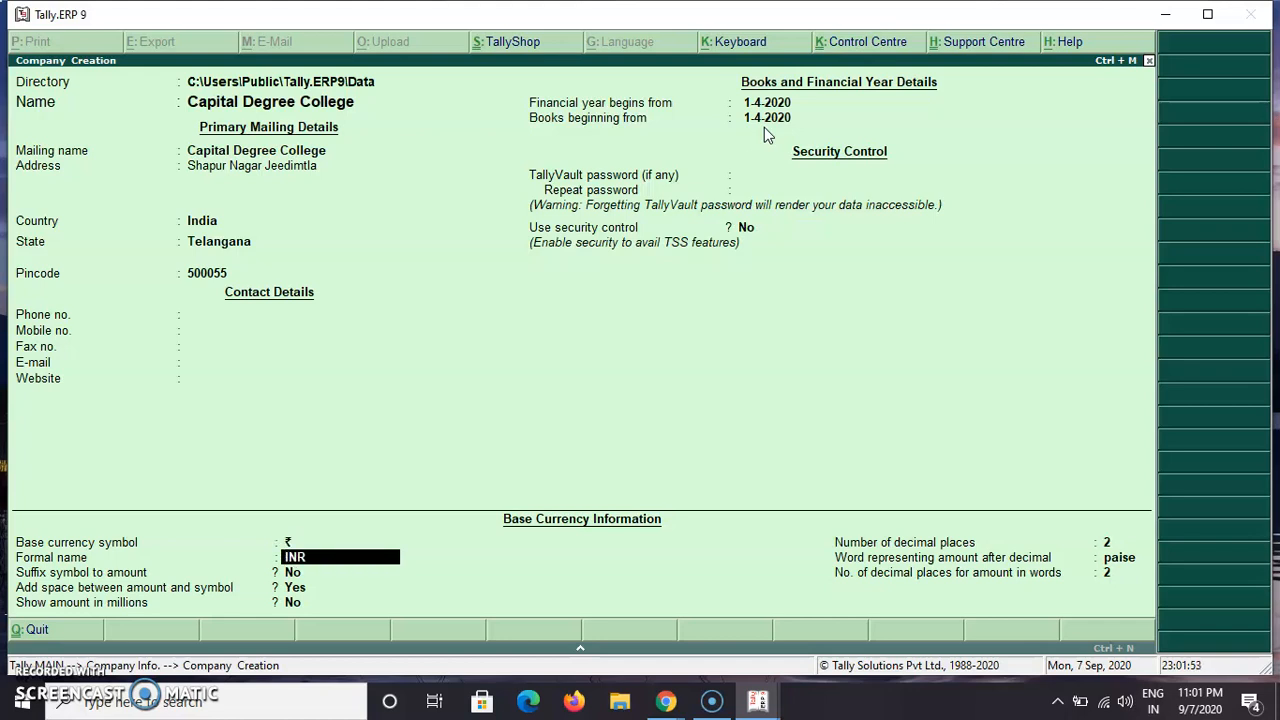
key("Return")
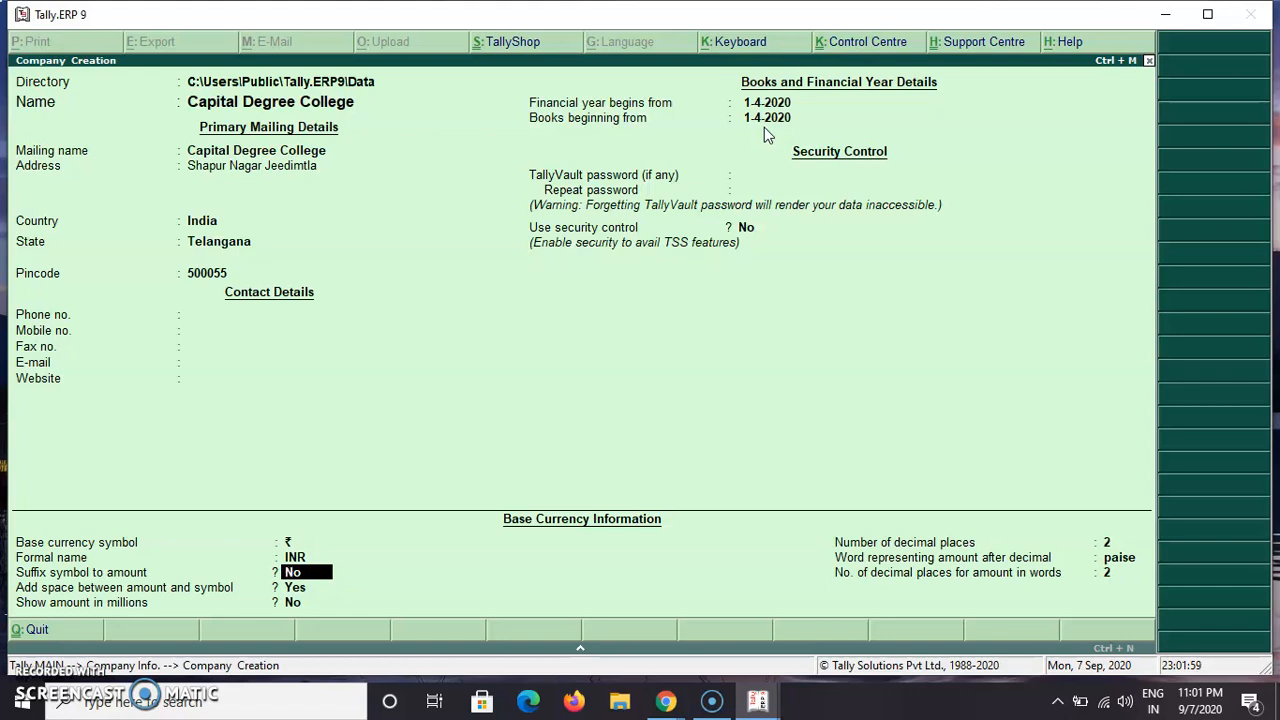
key("Return")
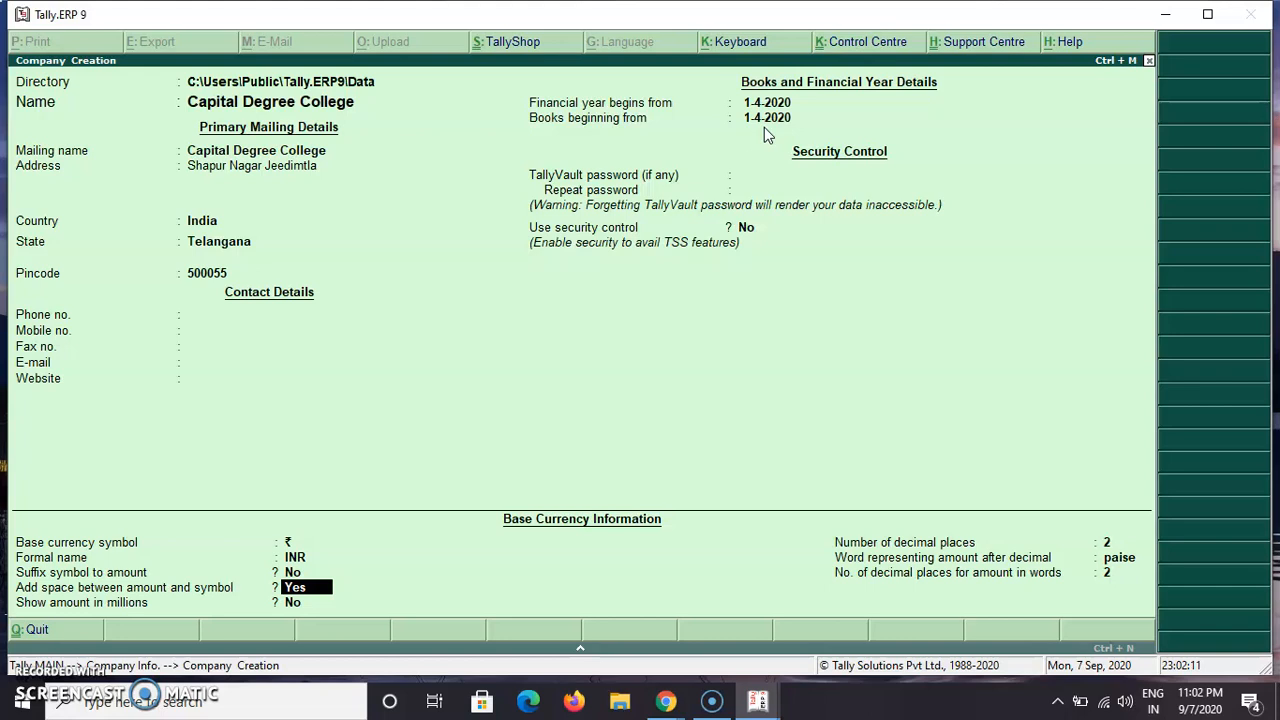
key("Return")
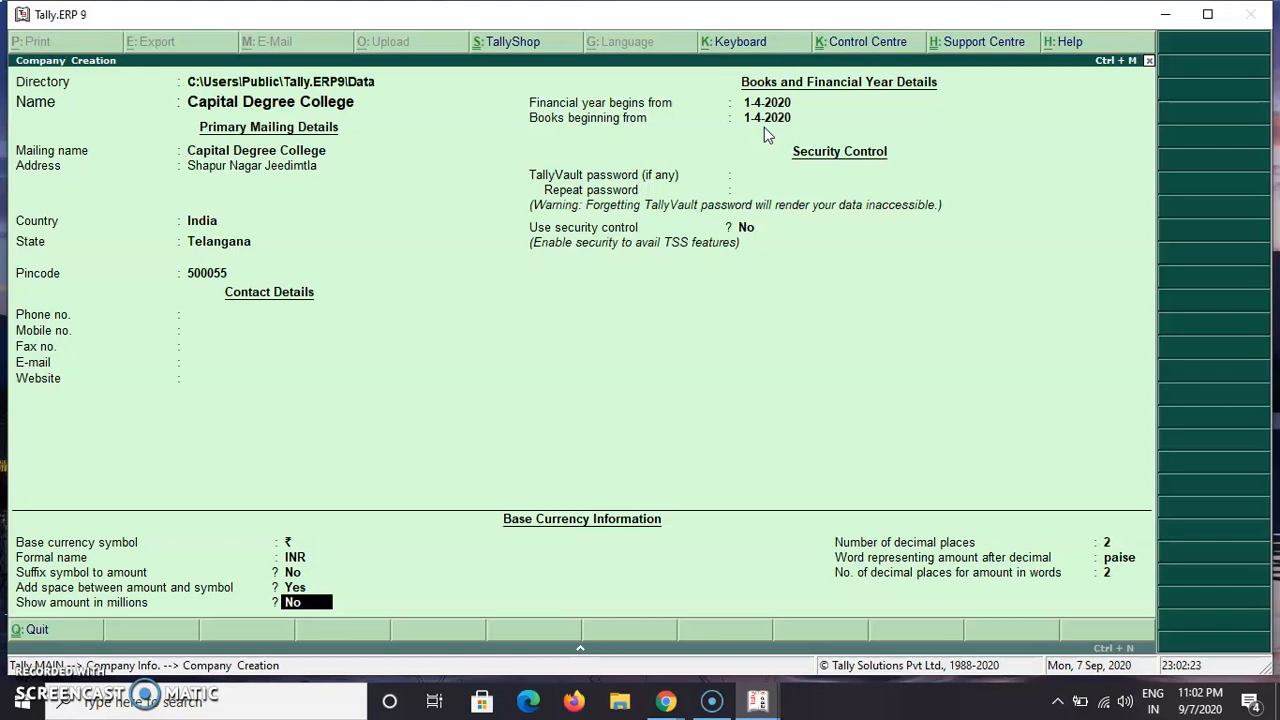
key("Return")
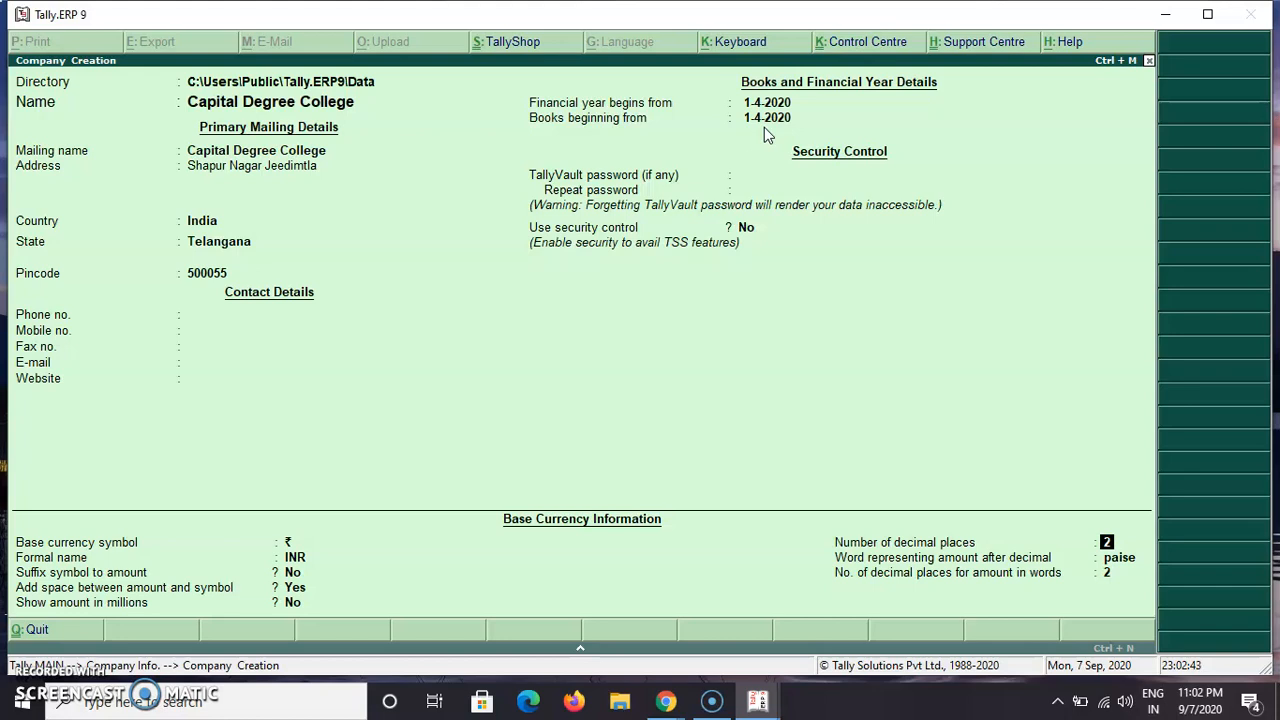
key("Return")
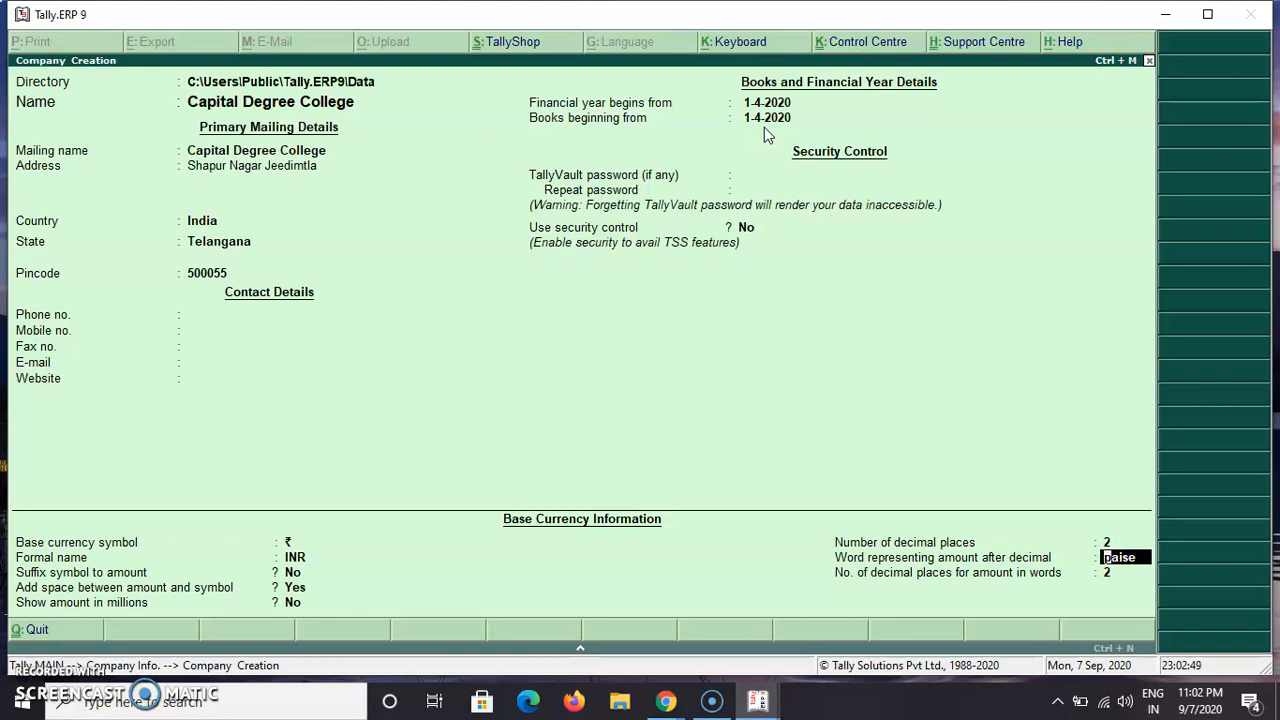
key("Return")
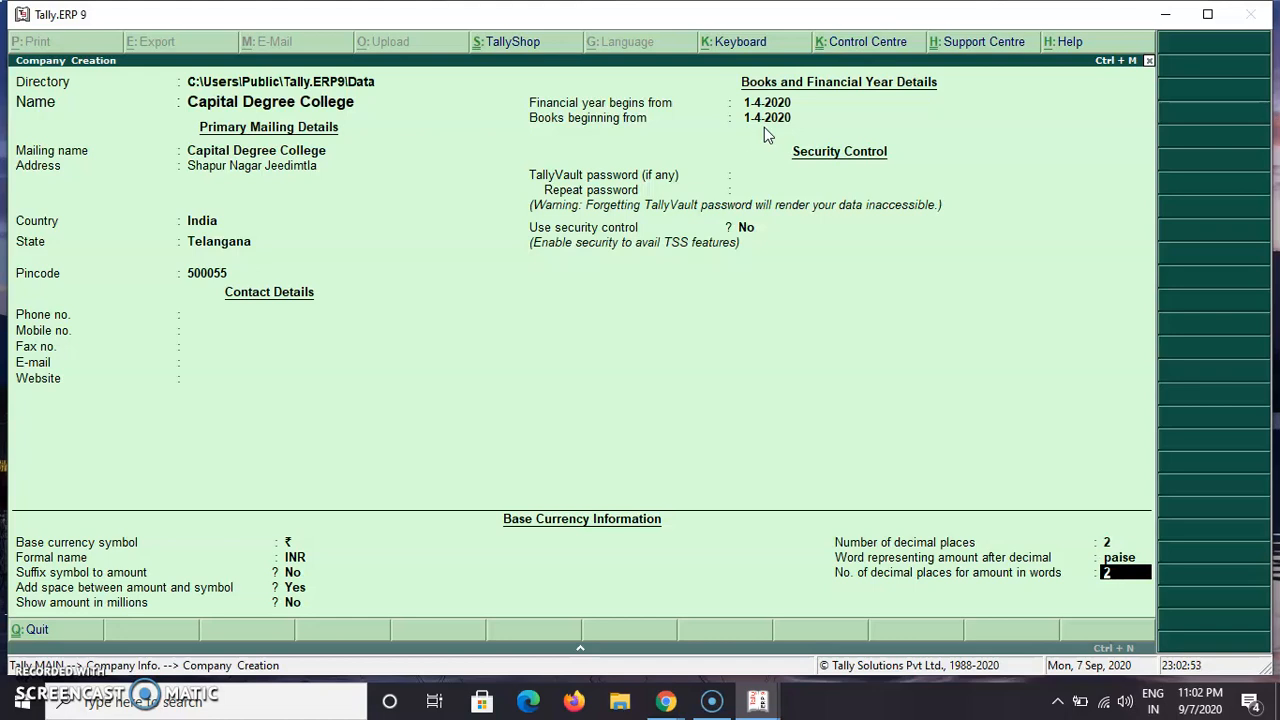
key("Return")
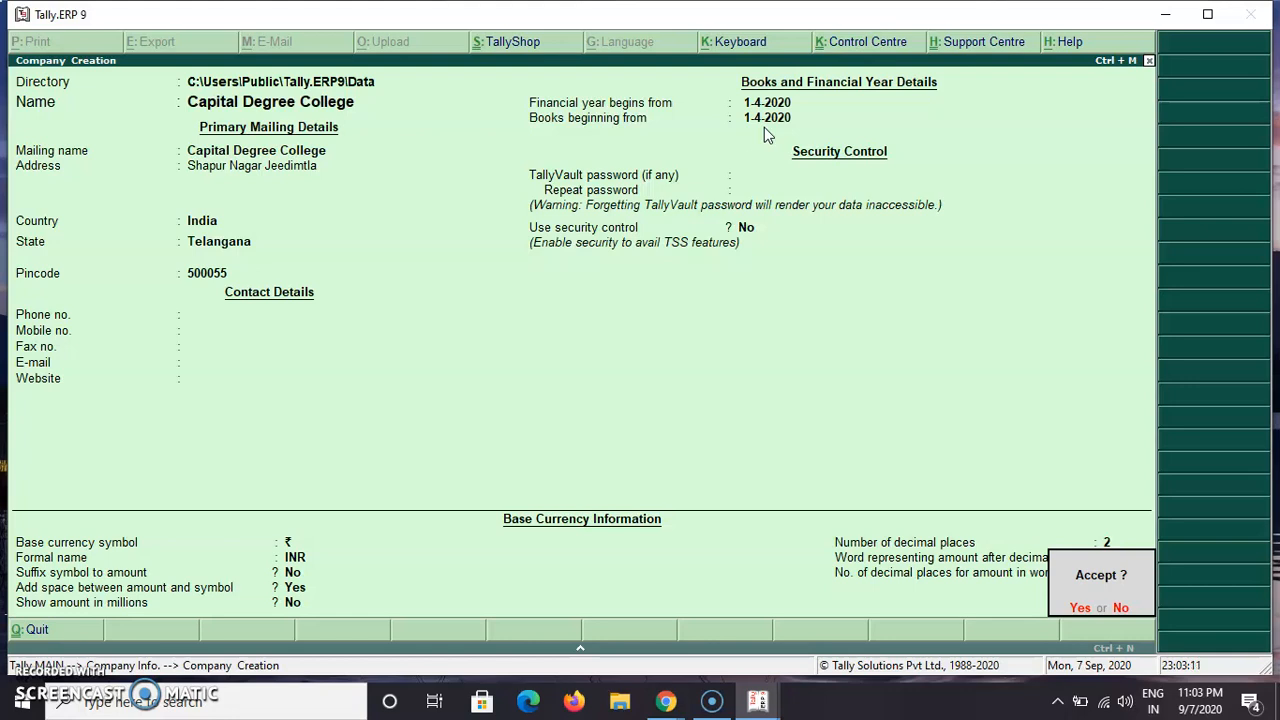
Decline saving the company and go through its name, mailing and contact details again
key("n")
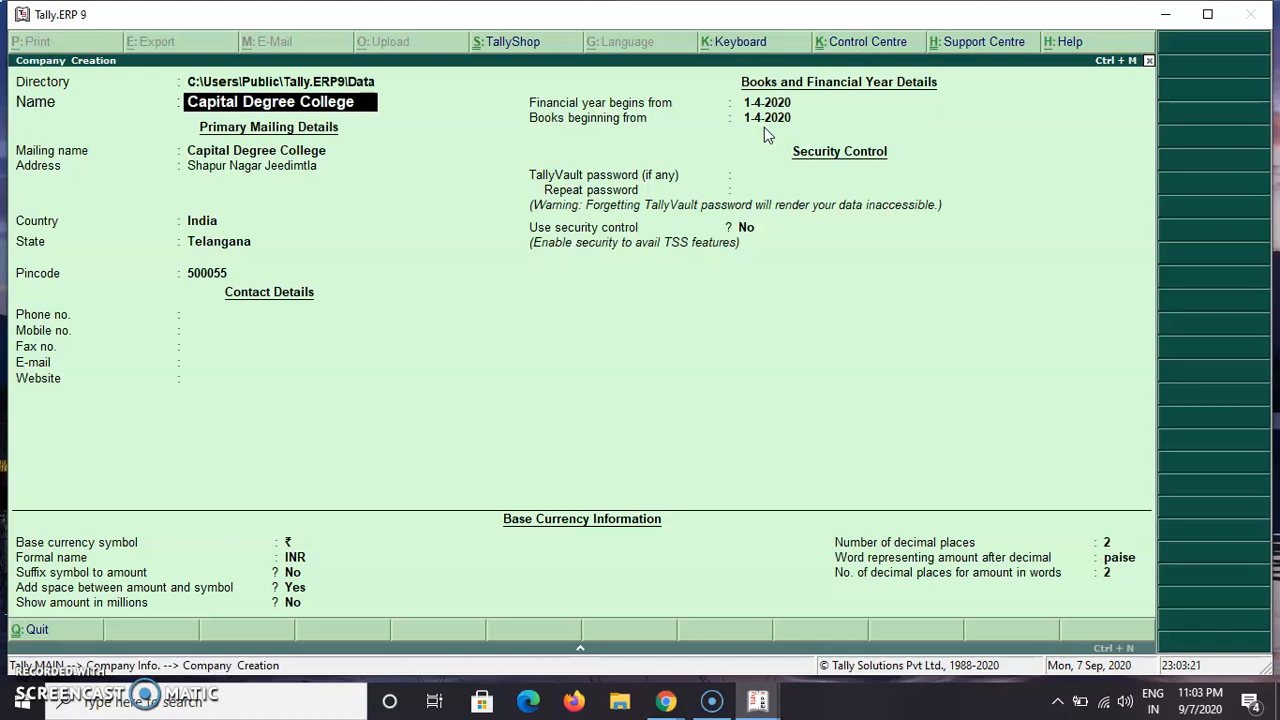
key("Return")
key("Return")
key("Return")
key("Return")
key("Return")
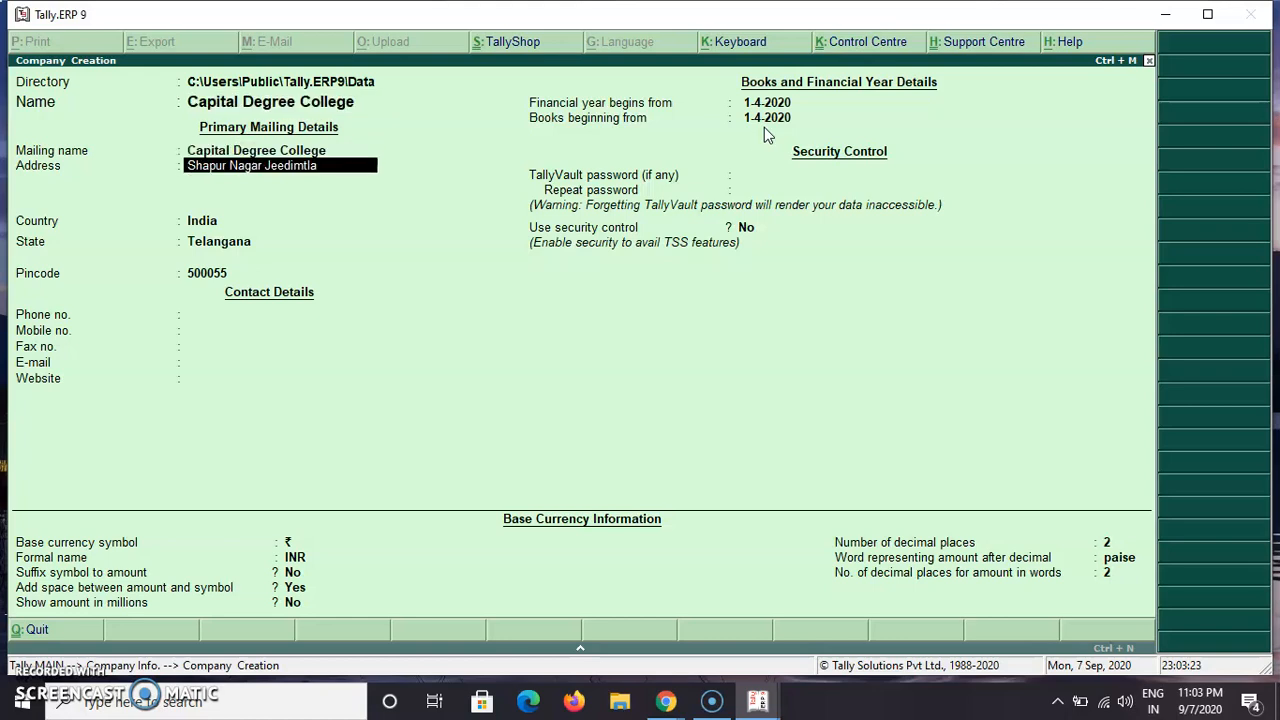
key("Return")
key("Return")
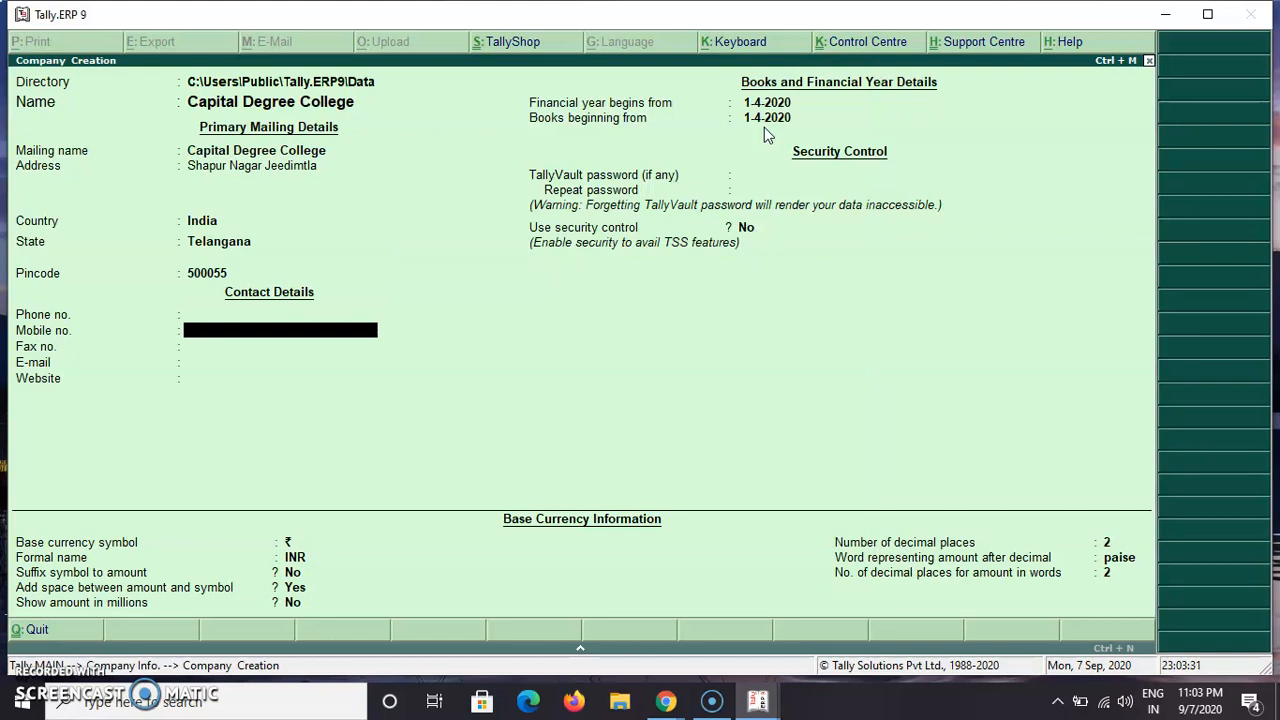
key("Return")
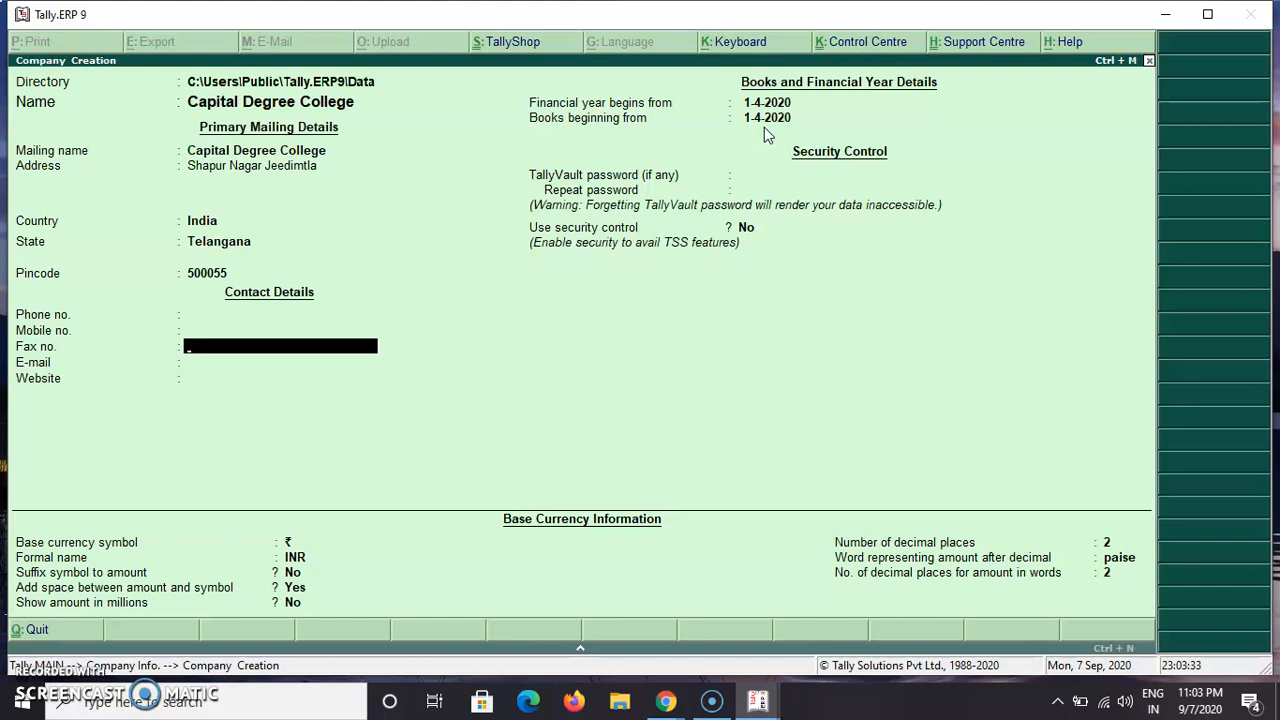
key("Return")
key("Return")
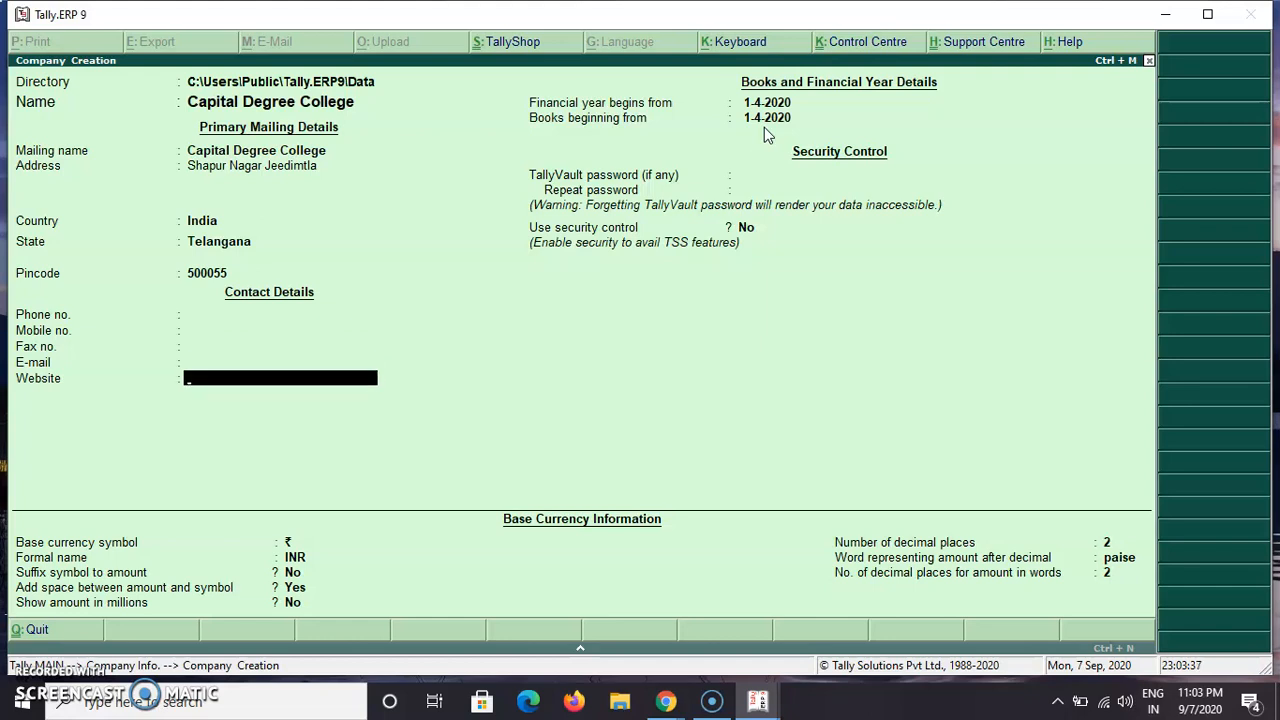
Return to the company's state, browse the list of states and keep Telangana
key("Up")
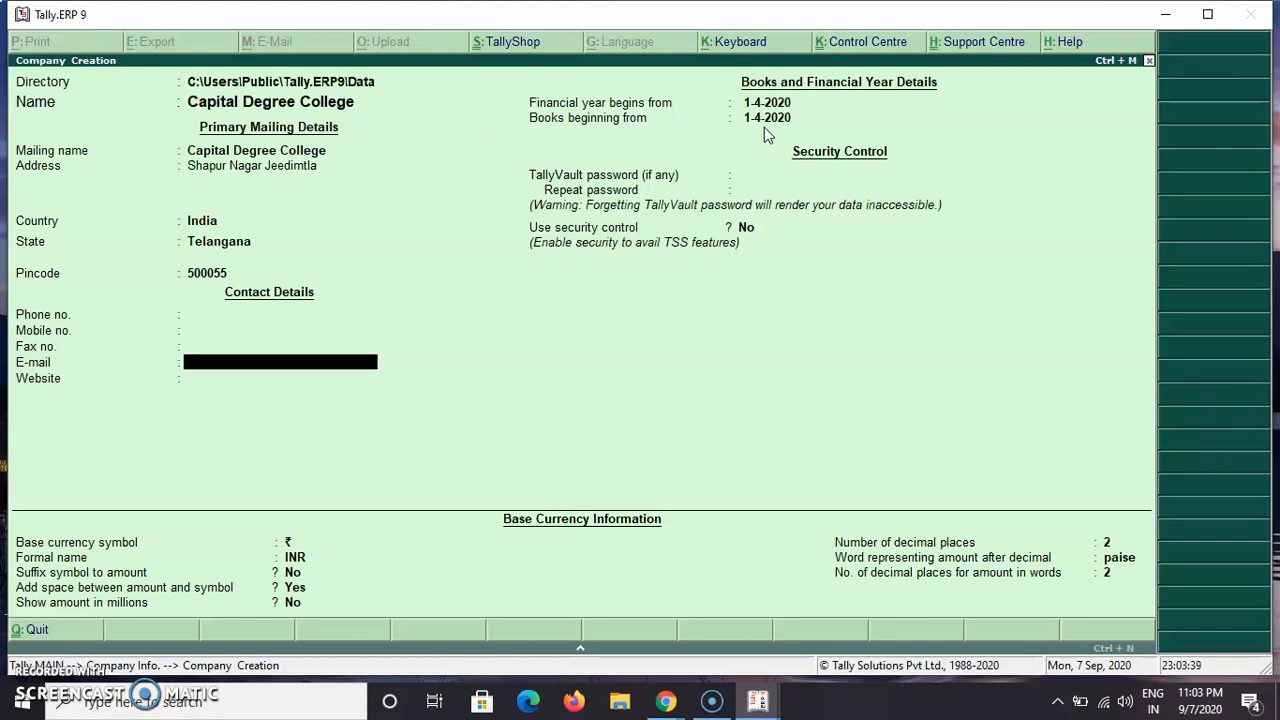
key("Up")
key("Up")
key("Up")
key("Up")
key("Up")
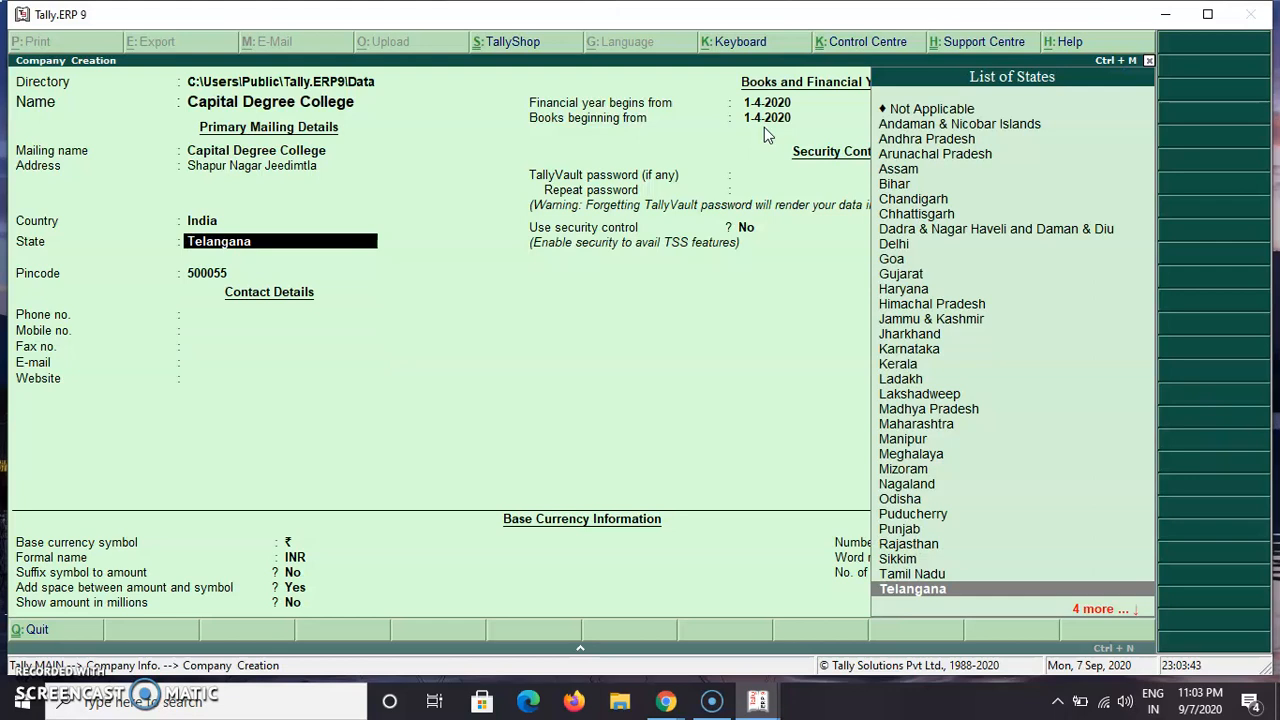
key("Up")
key("Down")
key("Up")
key("Up")
key("Up")
key("Up")
key("Up")
key("Up")
key("Down")
key("Down")
key("Down")
key("Down")
key("Down")
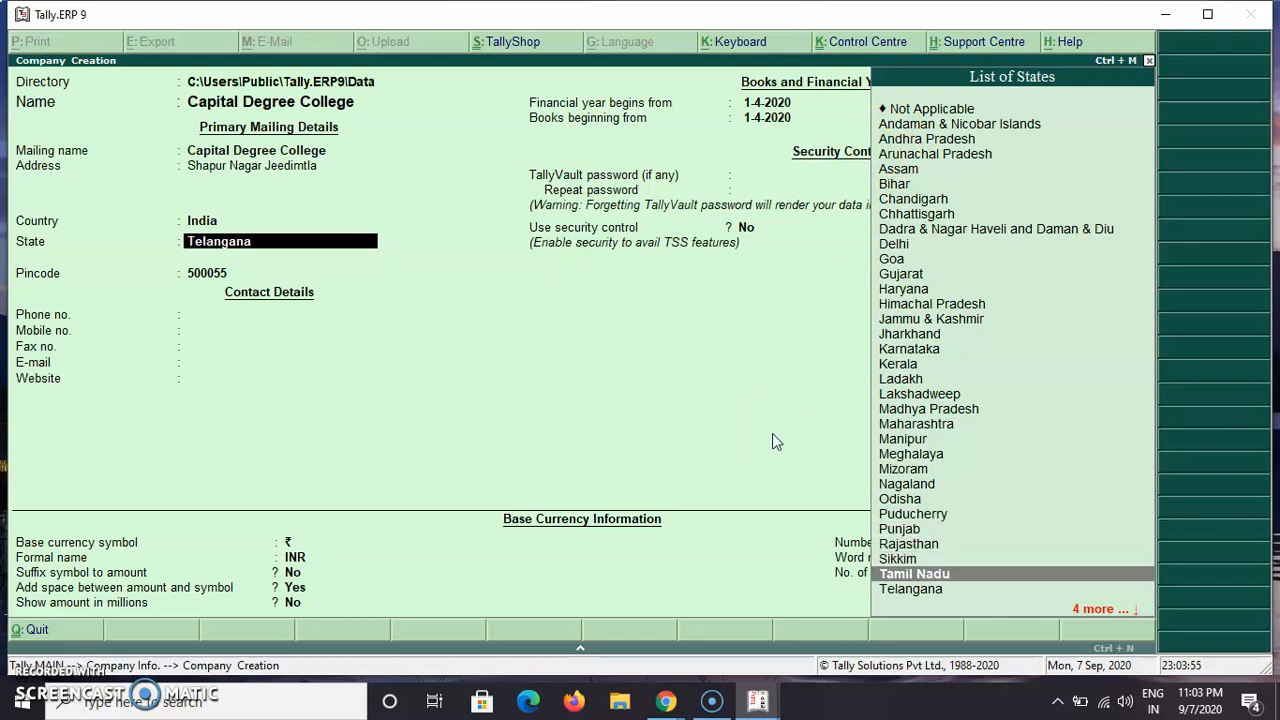
key("Down")
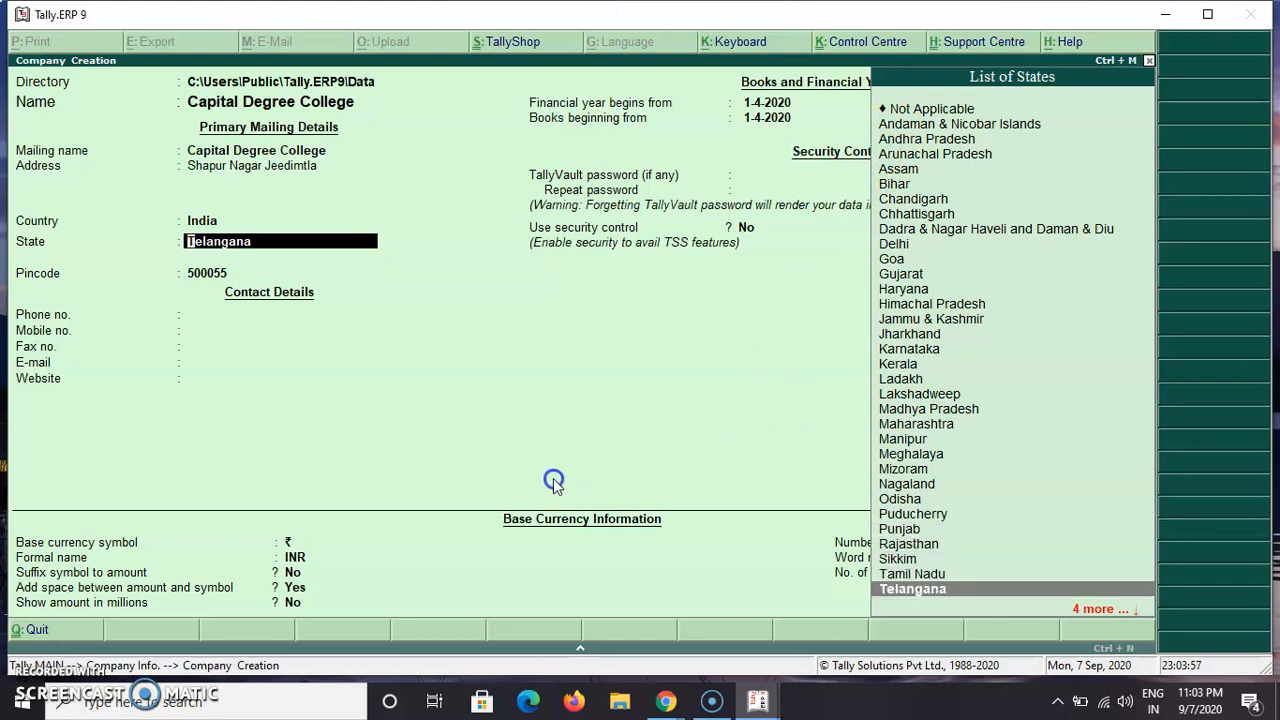
key("Return")
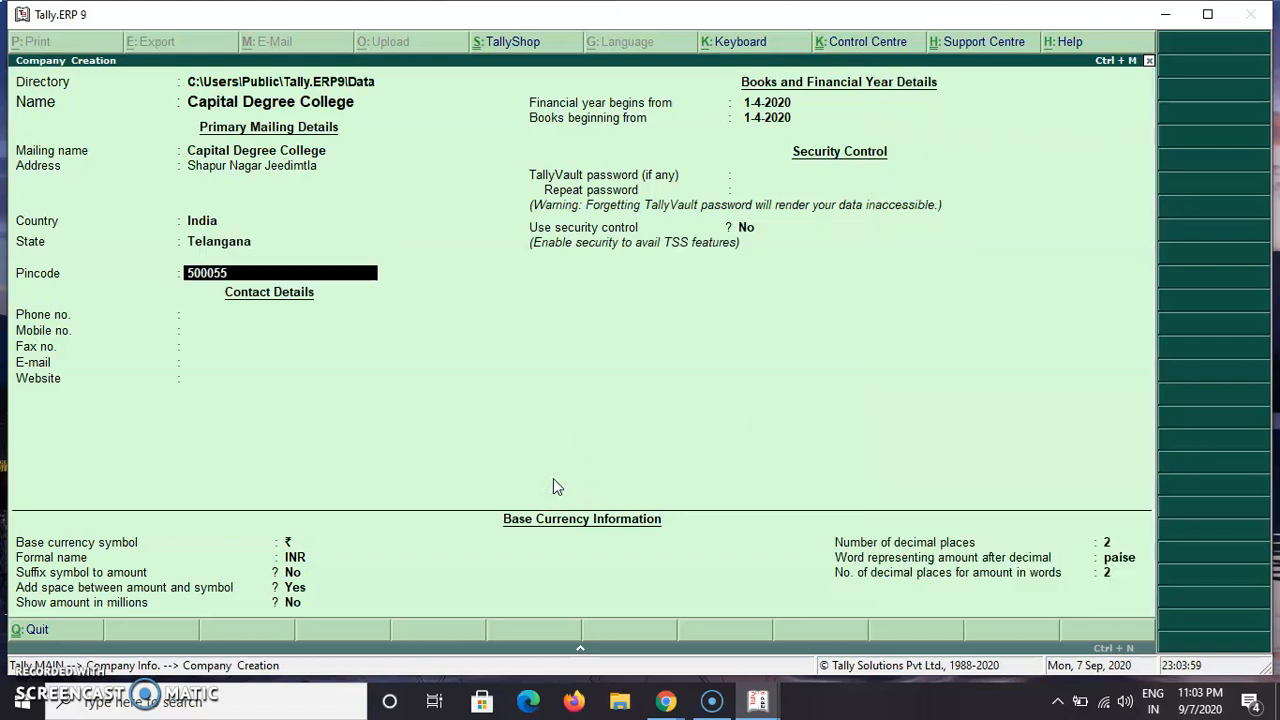
key("BackSpace")
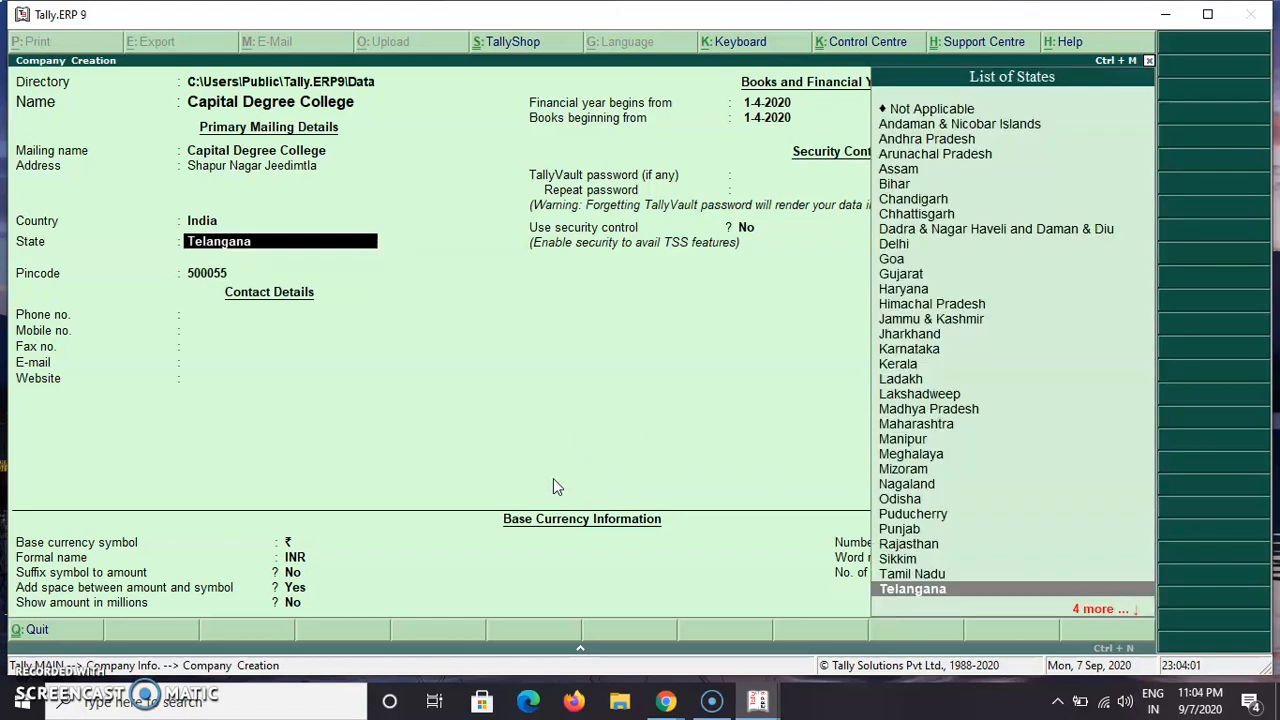
Keep the remaining contact, financial year, security and base currency details and save the company Capital Degree College
key("Return")
key("Return")
key("Return")
key("Return")
key("Return")
key("Return")
key("Return")
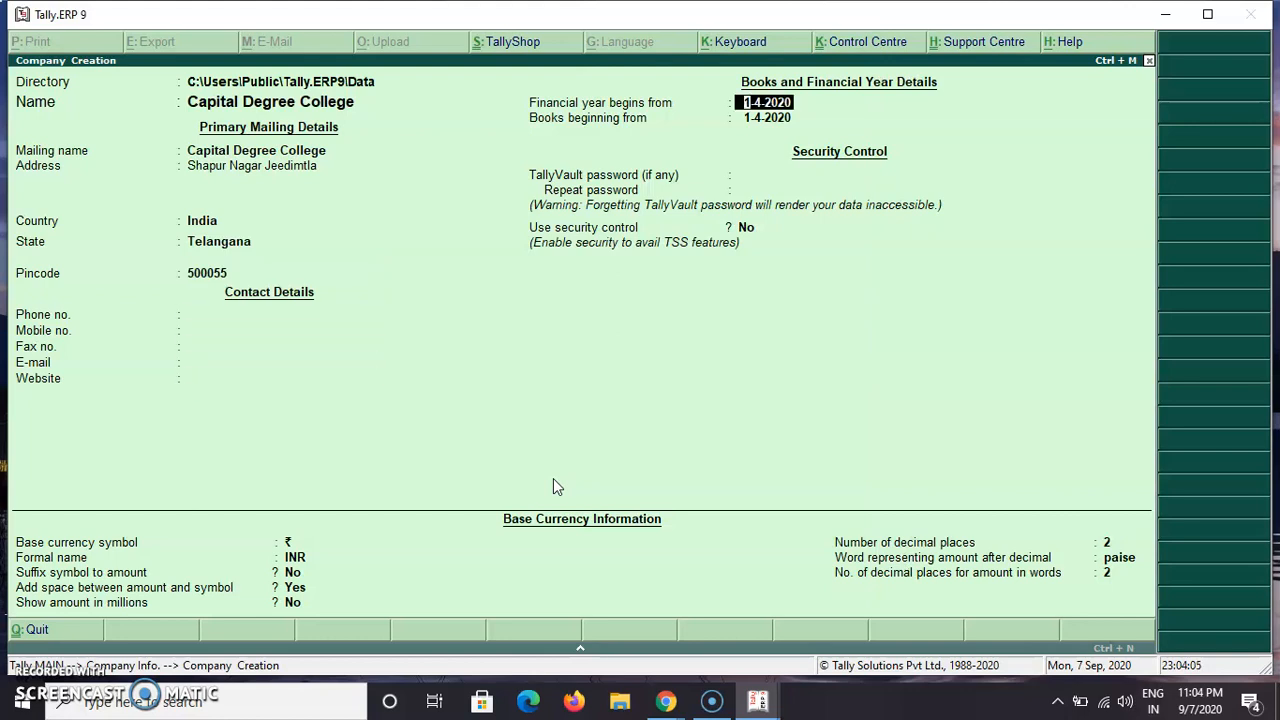
key("BackSpace")
key("BackSpace")
key("BackSpace")
key("Return")
key("Return")
key("Return")
key("Return")
key("Return")
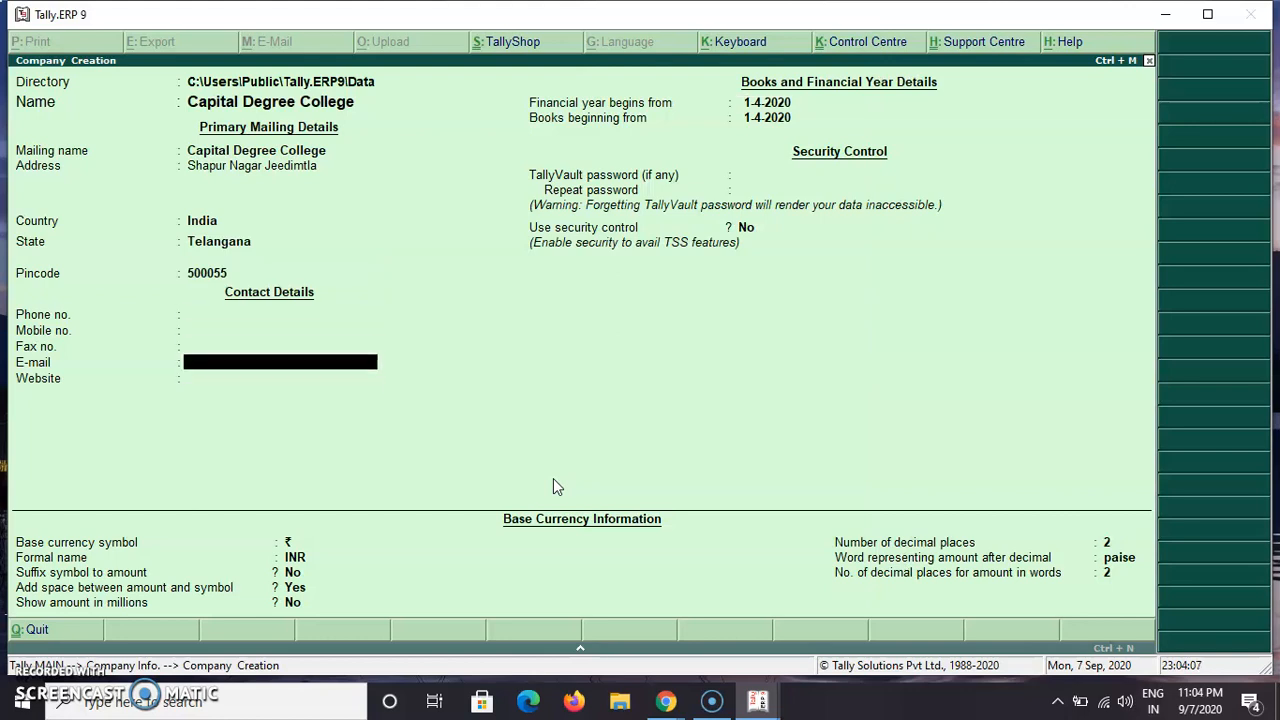
key("Return")
key("Return")
key("Return")
key("Return")
key("Return")
key("Return")
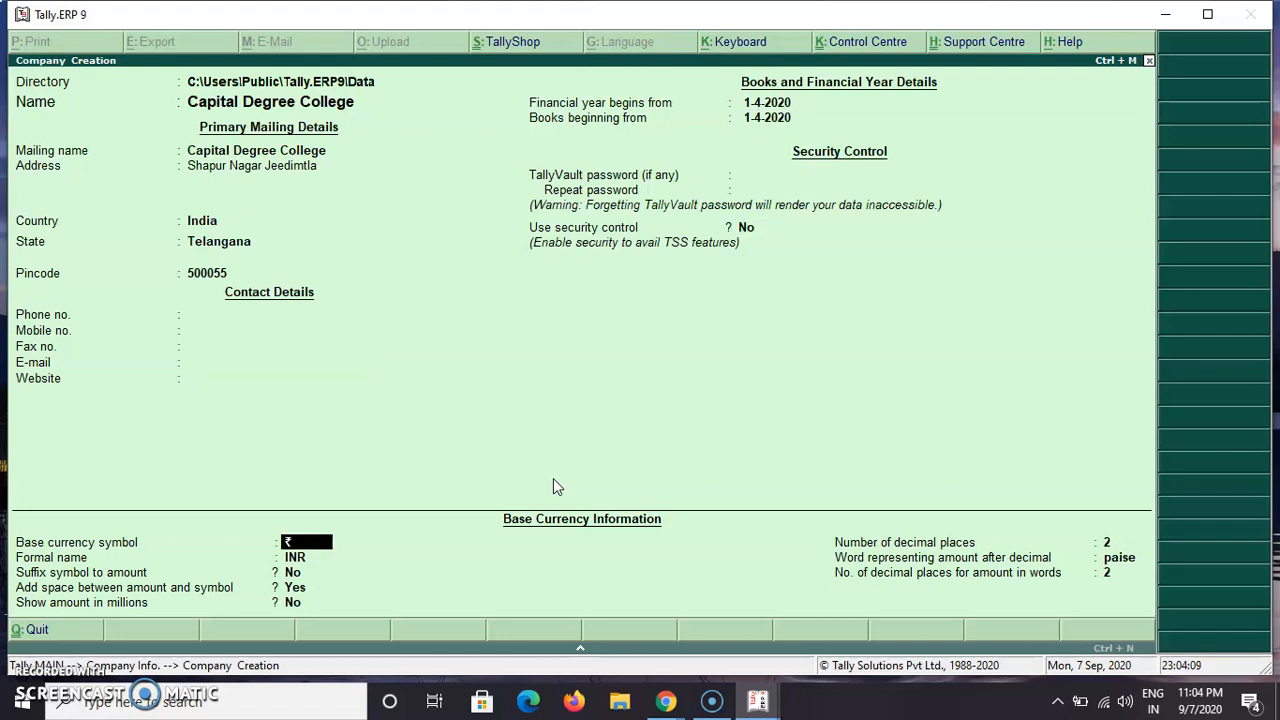
key("Return")
key("Return")
key("Return")
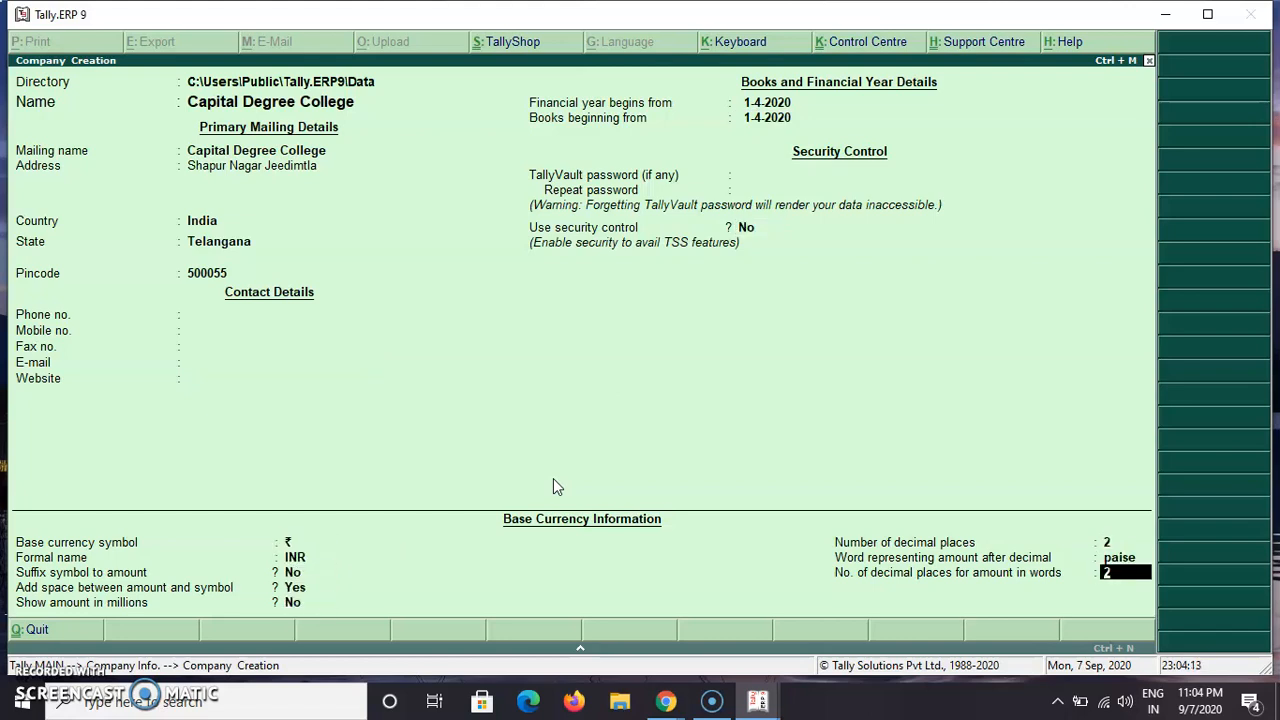
key("Return")
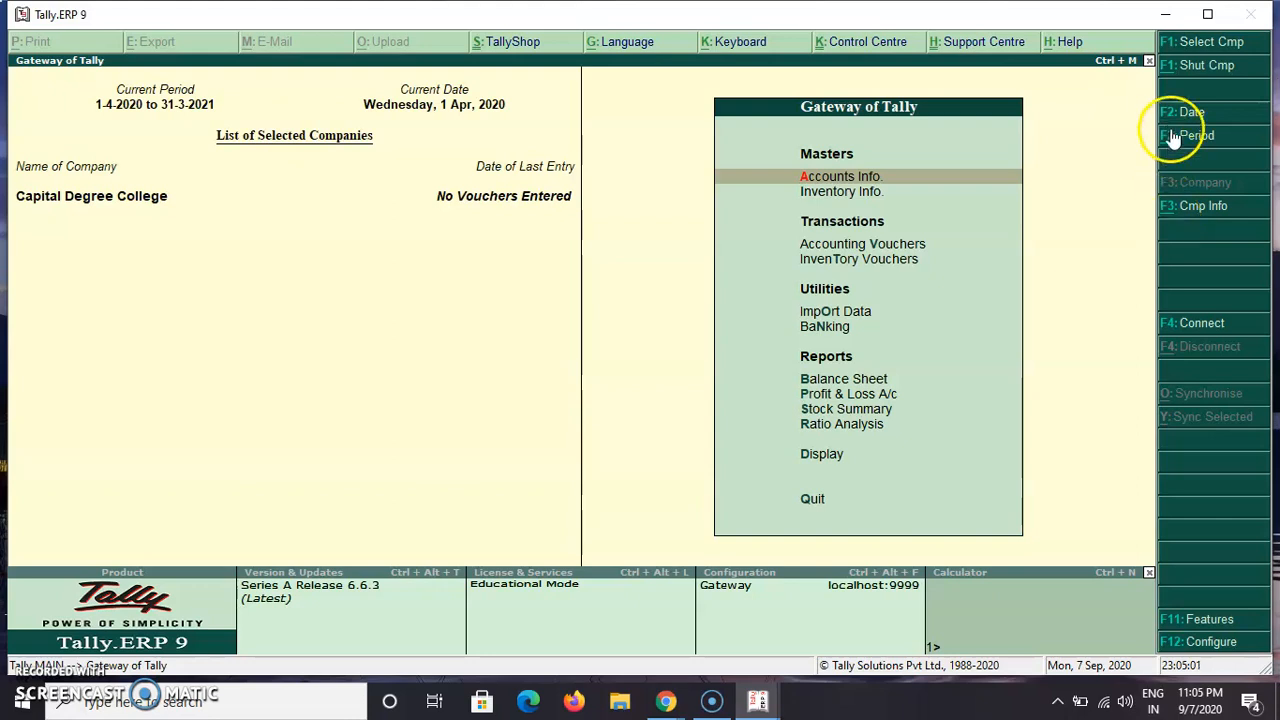
Shut the company Capital Degree College and decline quitting the program
left_click(1171, 65)
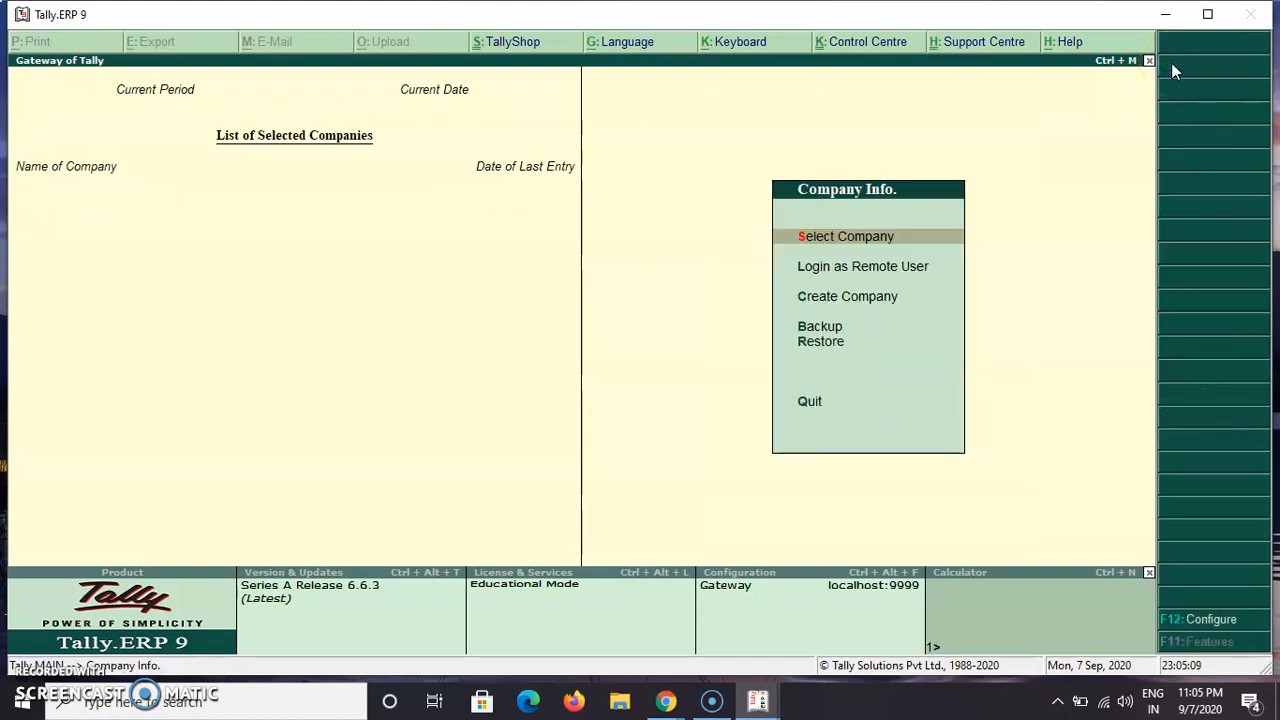
key("Escape")
key("n")
key("Return")
key("Escape")
key("n")
Select Capital Degree College from the list of companies, and repeat the selection from the Gateway of Tally
left_click(840, 238)
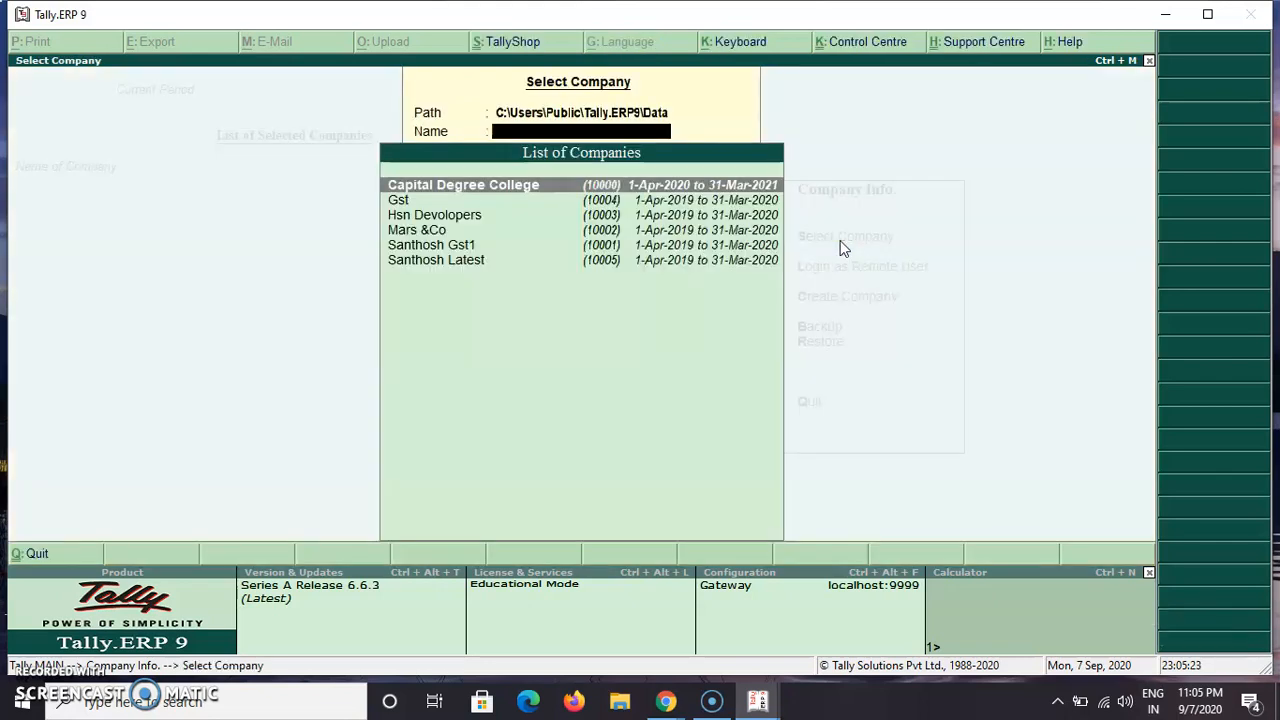
key("Return")
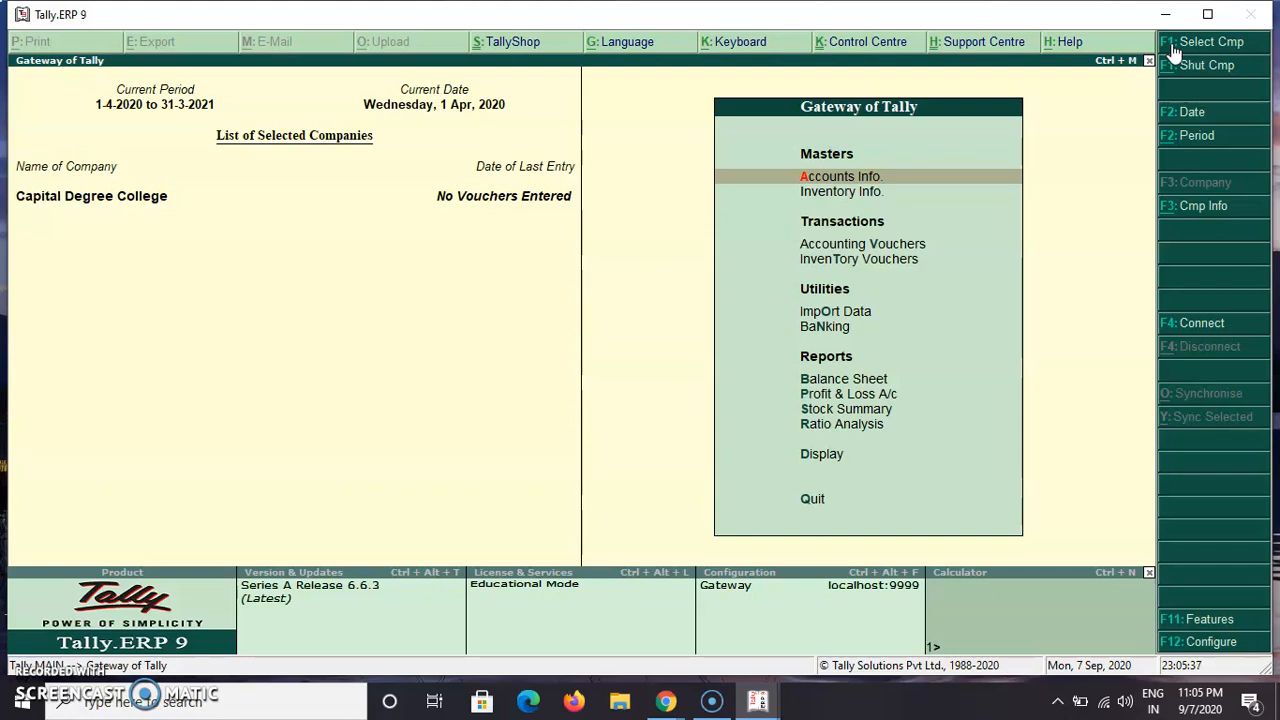
key("XF86AudioMute")
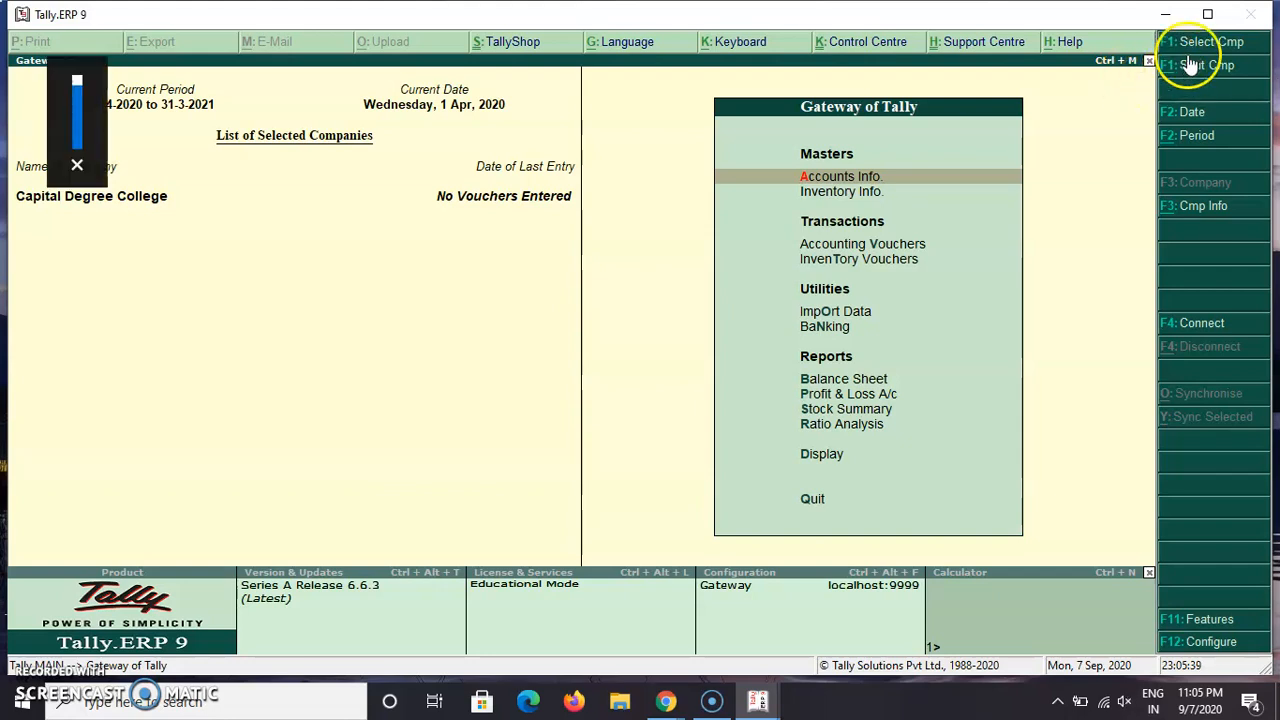
left_click(1177, 42)
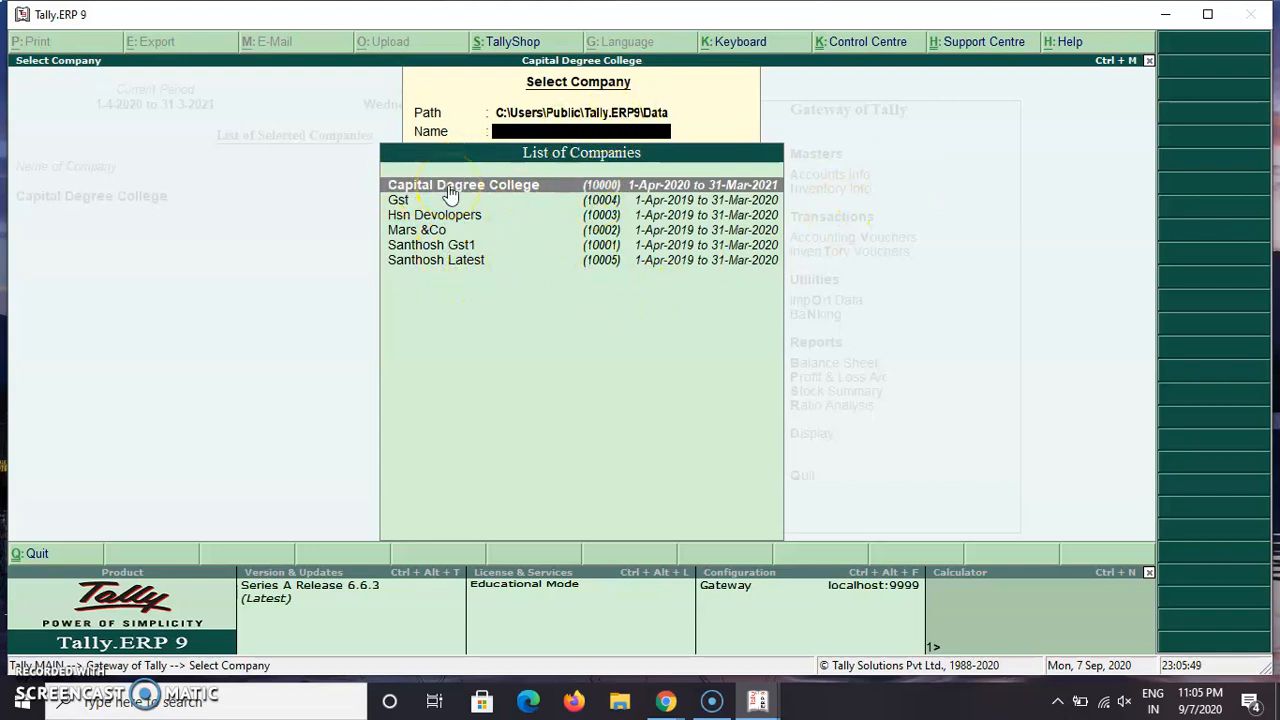
left_click(450, 192)
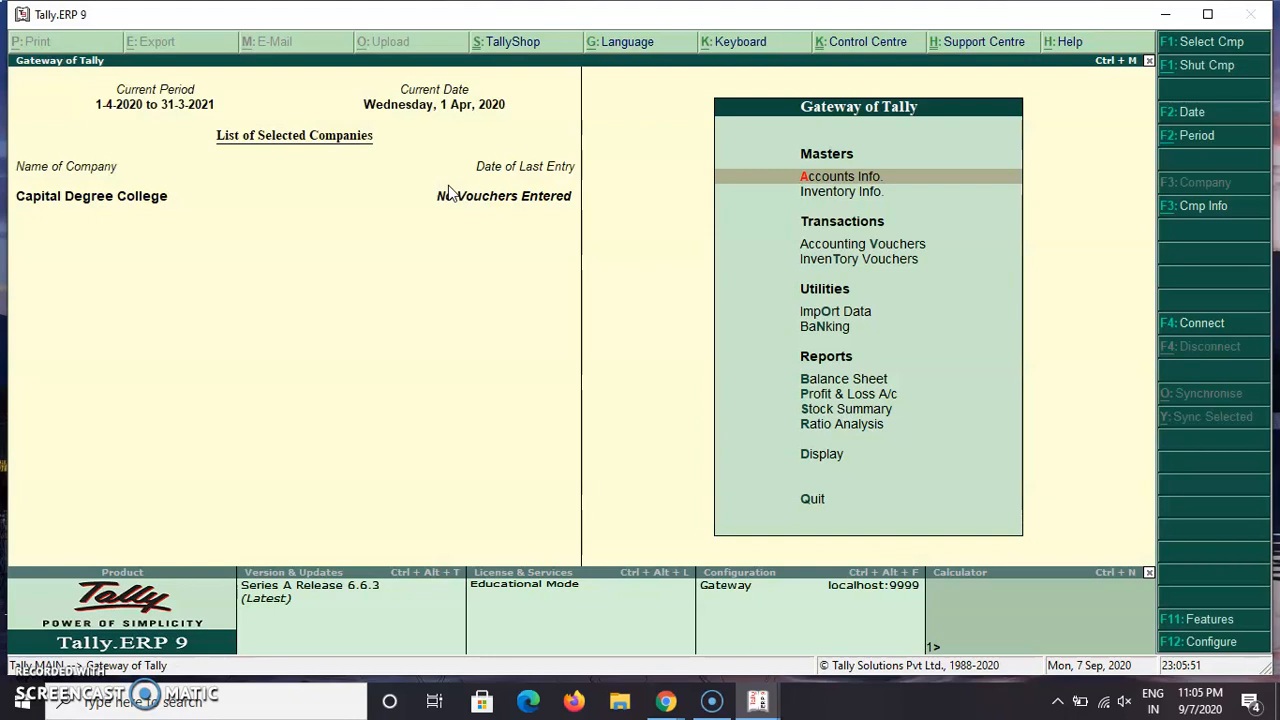